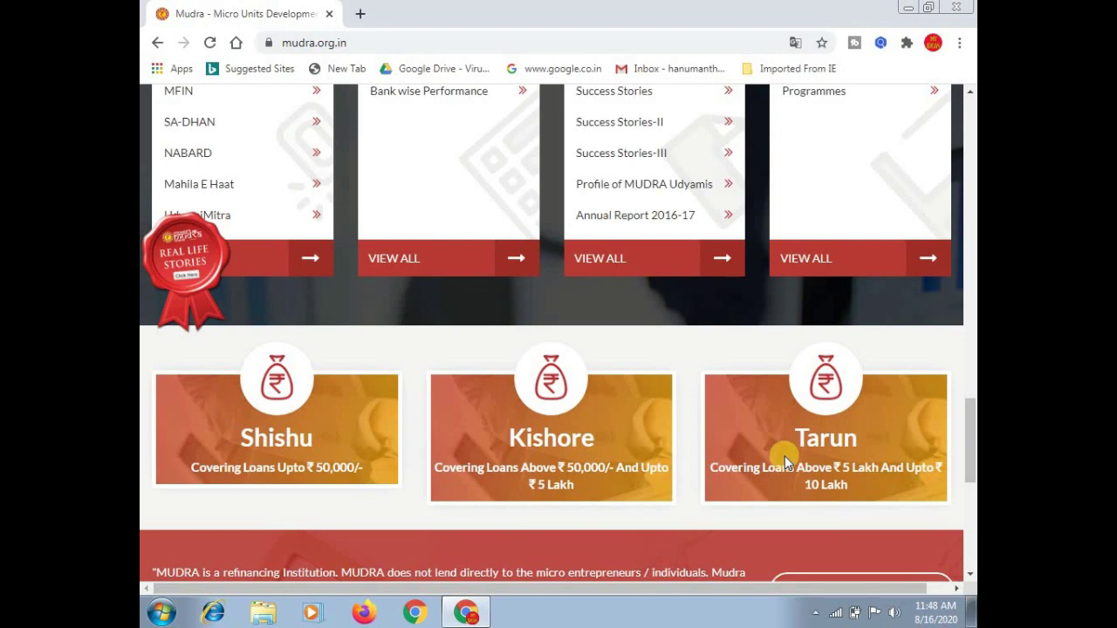
# Open the UdyamiMitra portal from the MUDRA site's partner links and start an application for Mudra Loans
pyautogui.scroll(3, 785, 455)
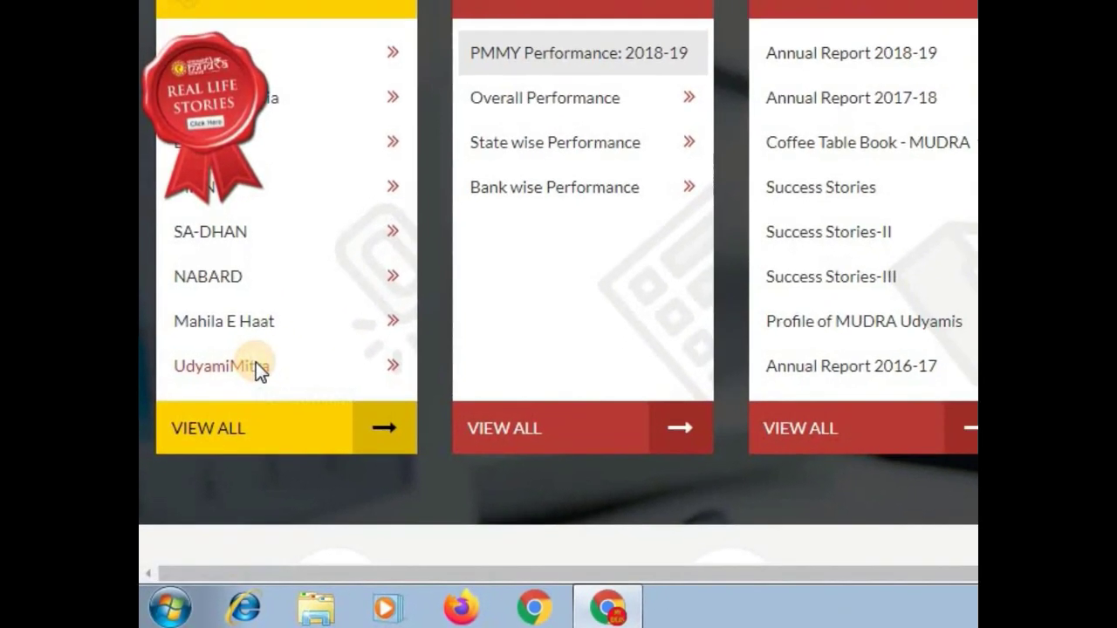
pyautogui.click(300, 279)
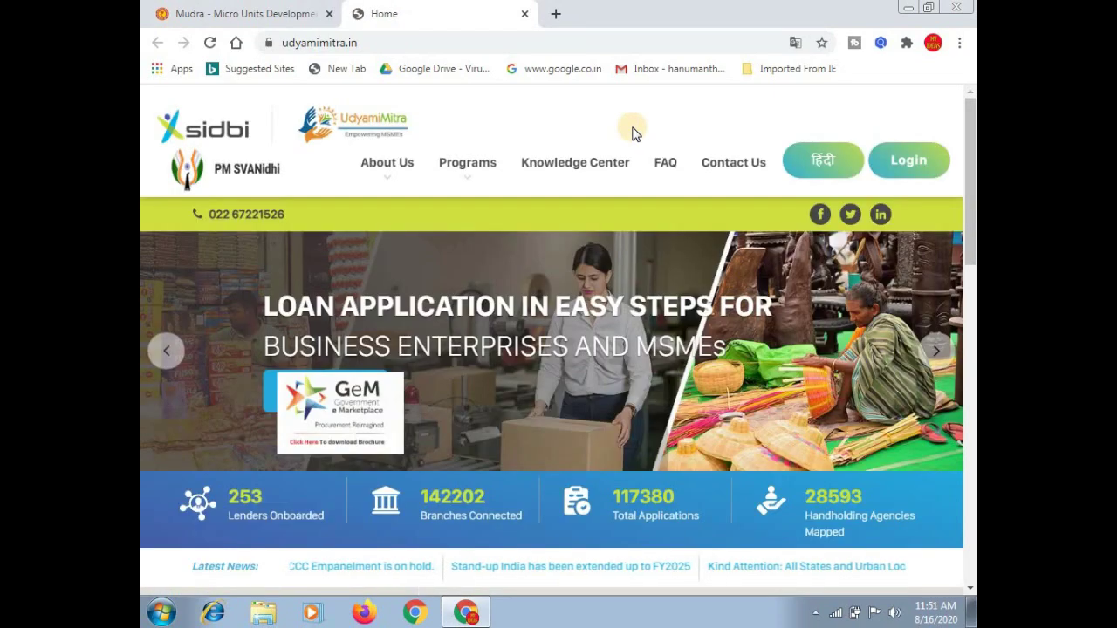
pyautogui.scroll(-1, 670, 96)
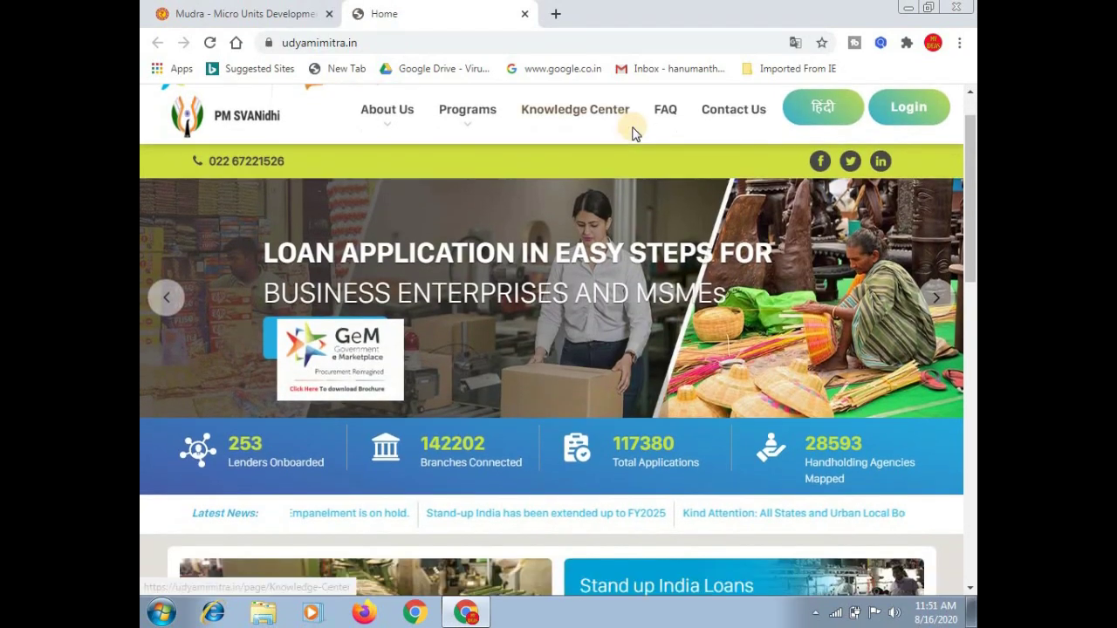
pyautogui.scroll(-6, 633, 131)
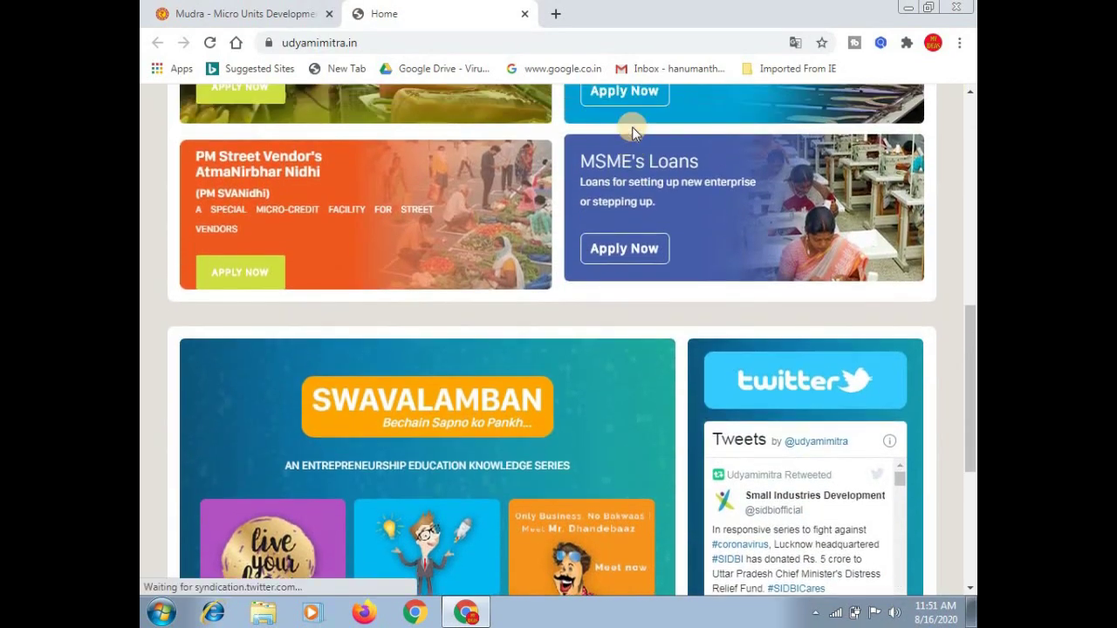
pyautogui.scroll(2, 631, 129)
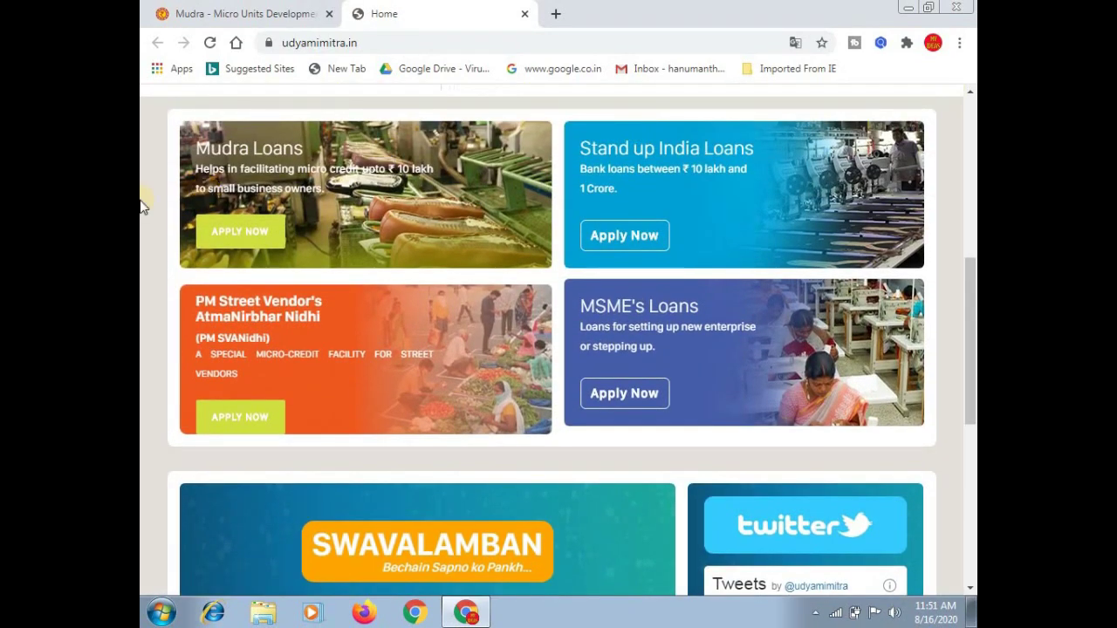
pyautogui.click(261, 241)
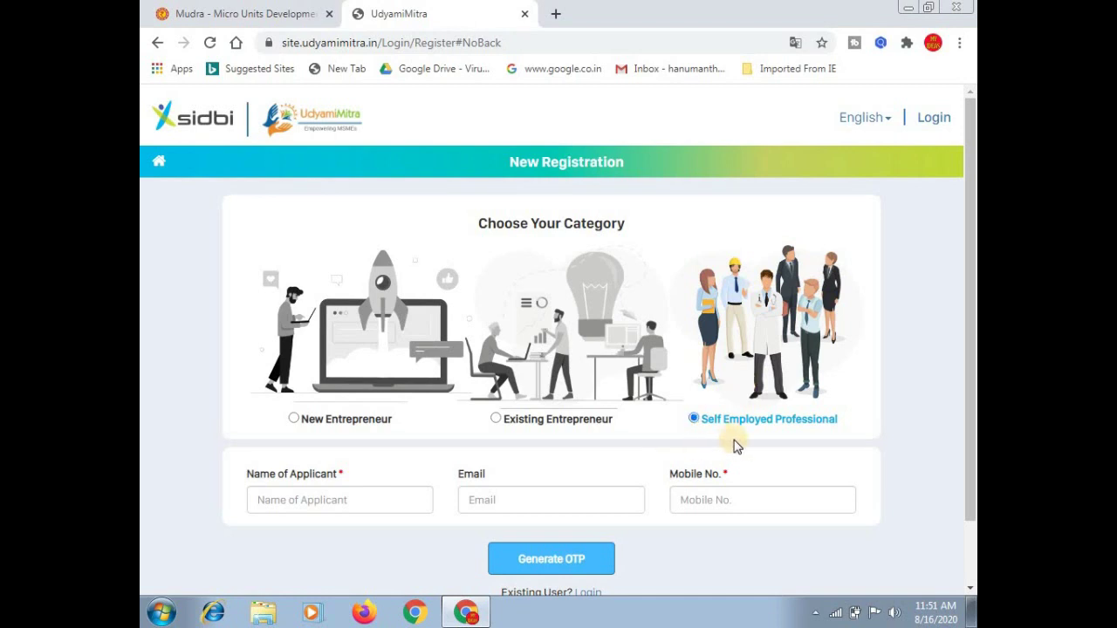
# Register as a New Entrepreneur with the applicant's name, e-mail and mobile number, and request the one-time password
pyautogui.click(295, 419)
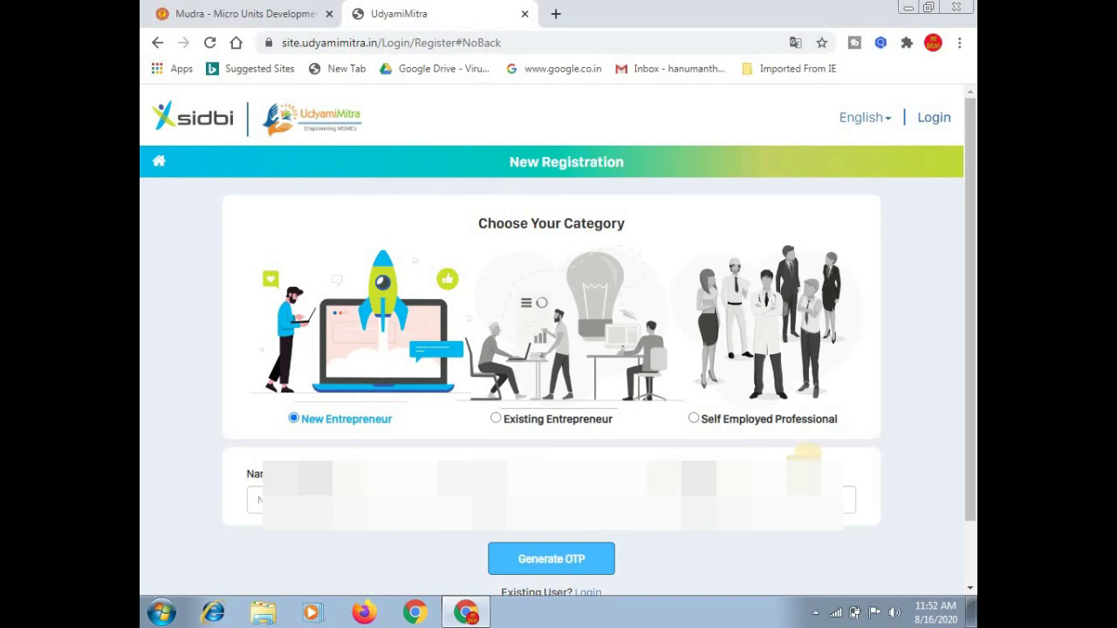
pyautogui.click(803, 451)
pyautogui.write('J')
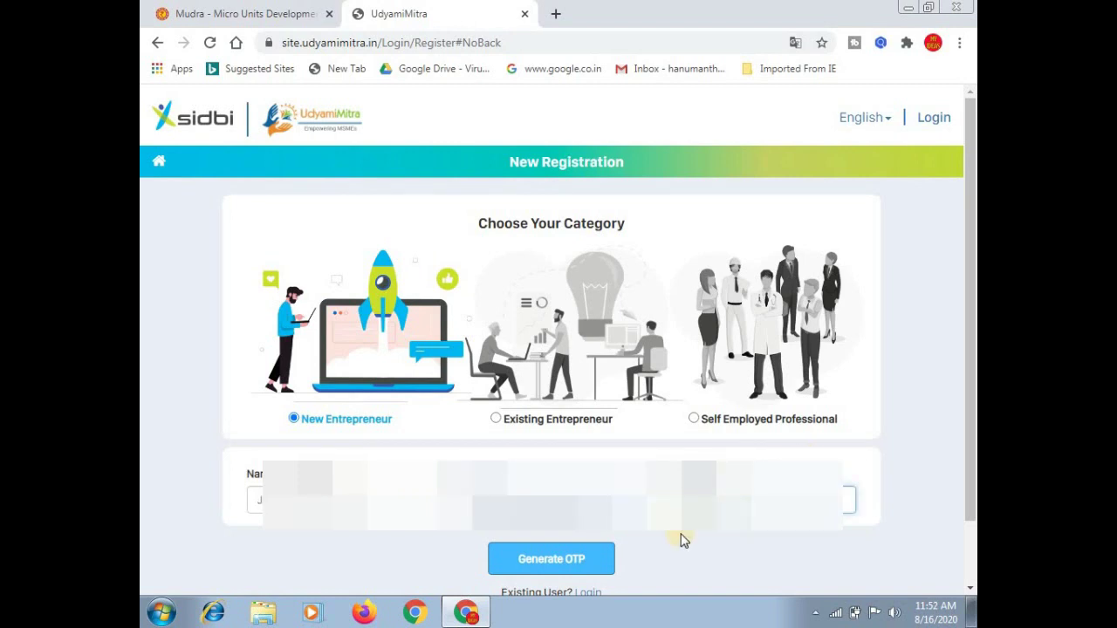
pyautogui.click(565, 572)
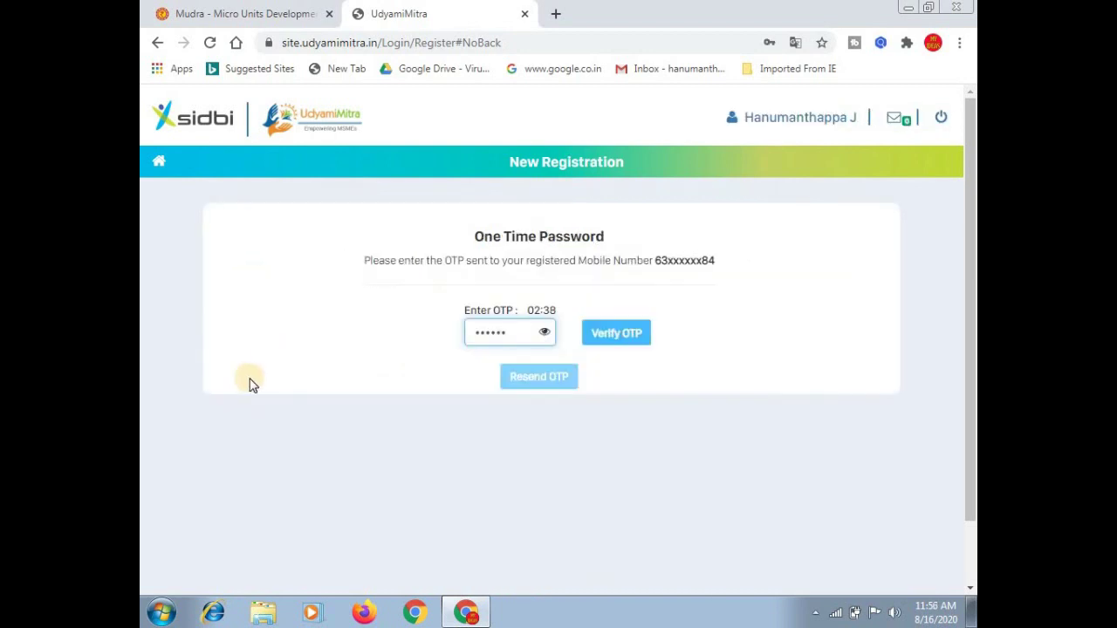
# Submit the one-time password for verification and acknowledge the registration notice to reach the profile form
pyautogui.click(616, 338)
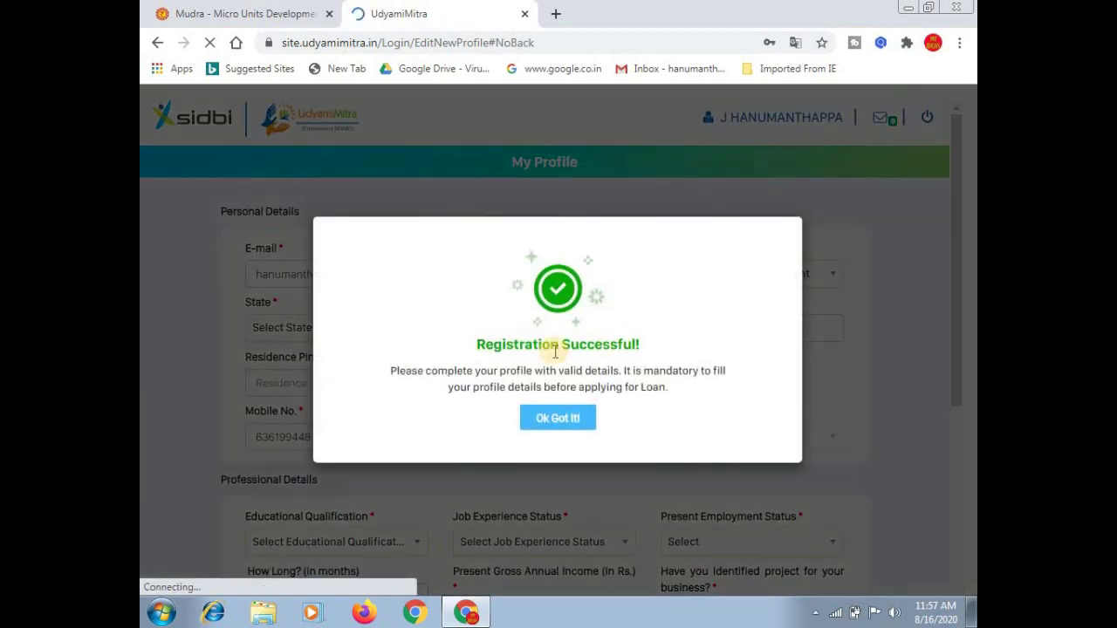
pyautogui.click(796, 310)
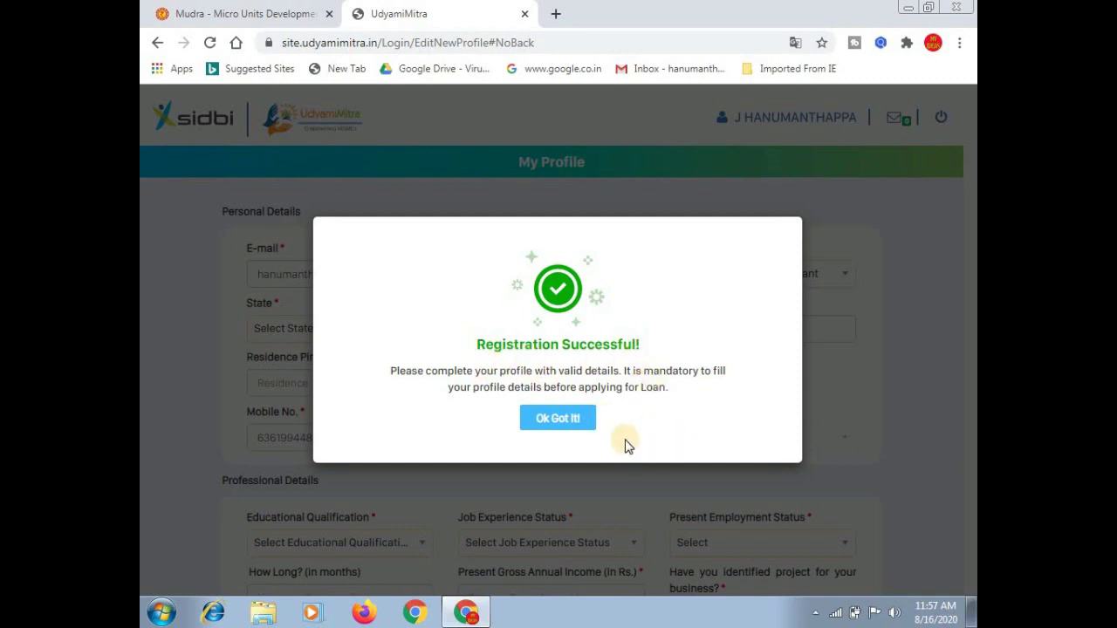
pyautogui.click(568, 425)
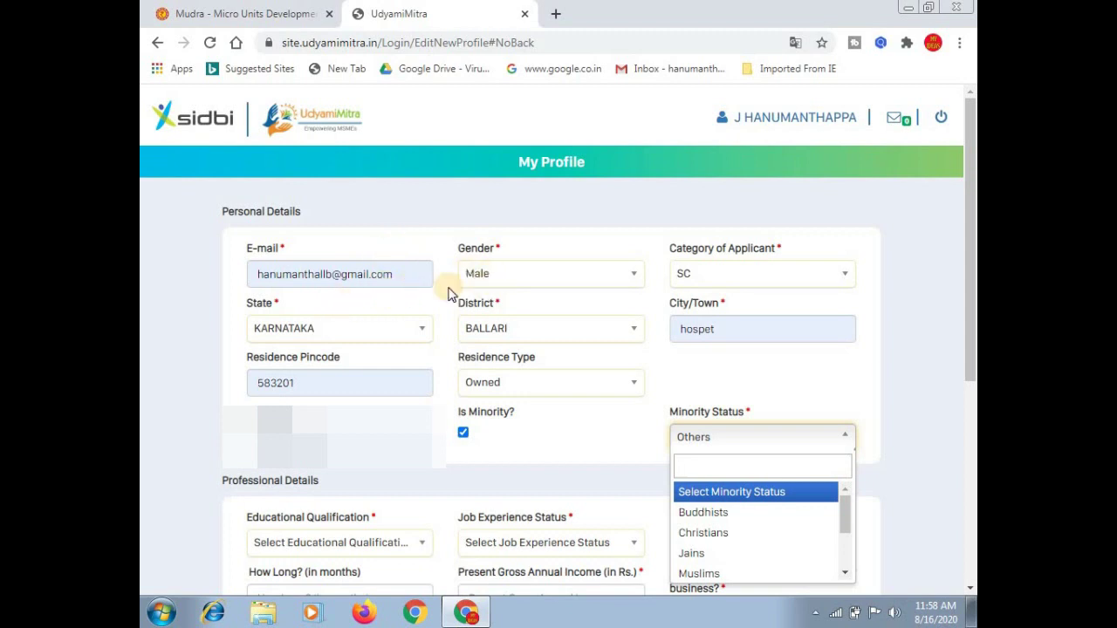
# Review the choices for gender, category of applicant, state and district in the personal details
pyautogui.click(513, 277)
pyautogui.click(513, 278)
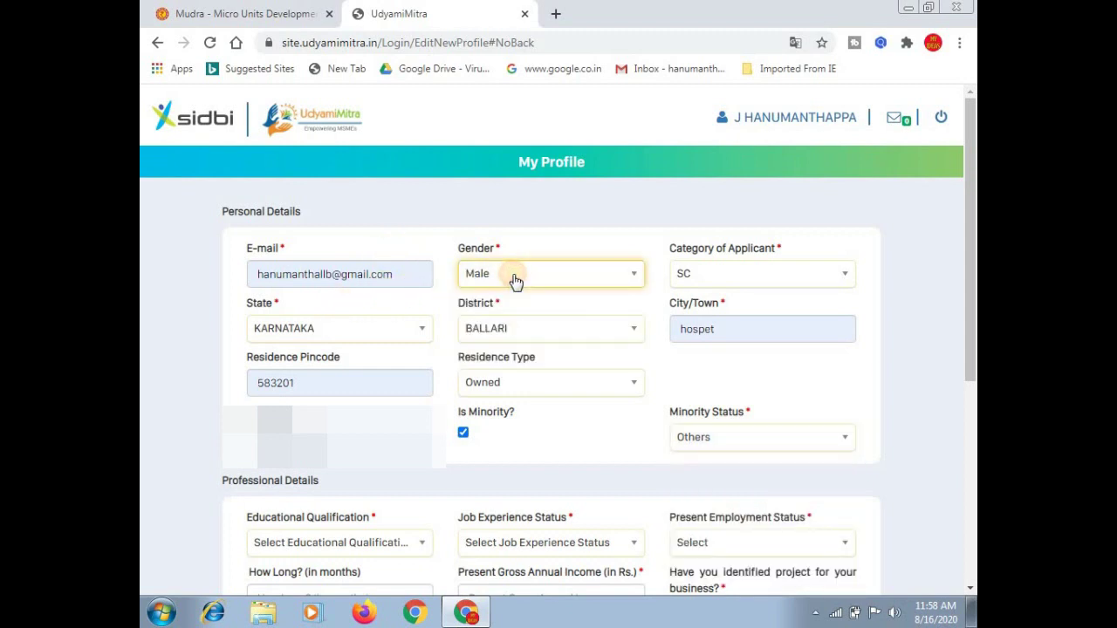
pyautogui.click(707, 281)
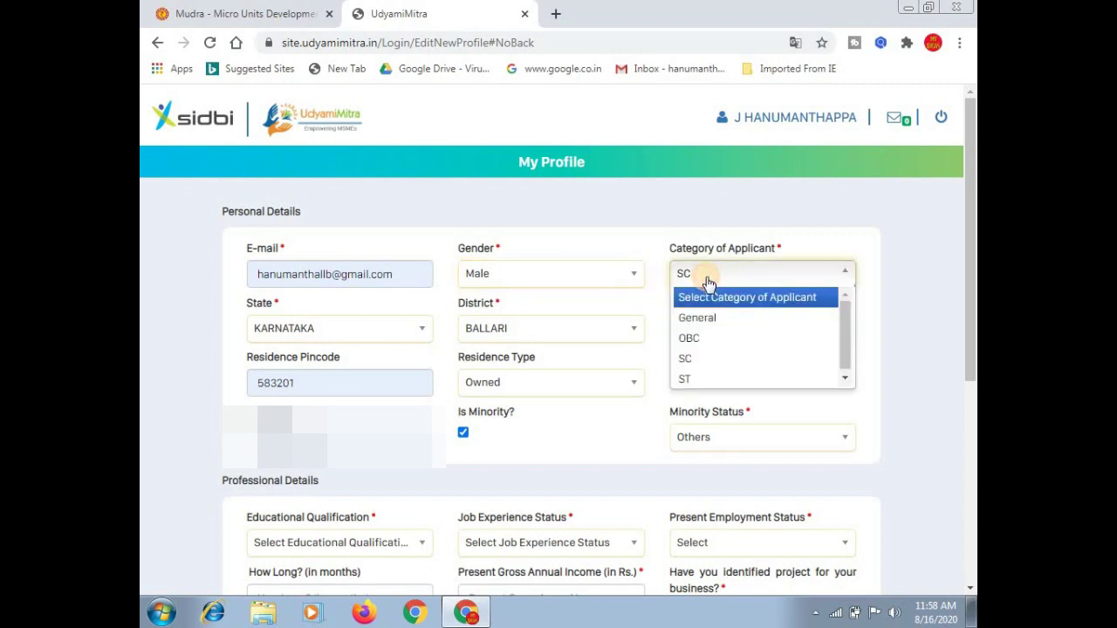
pyautogui.click(713, 277)
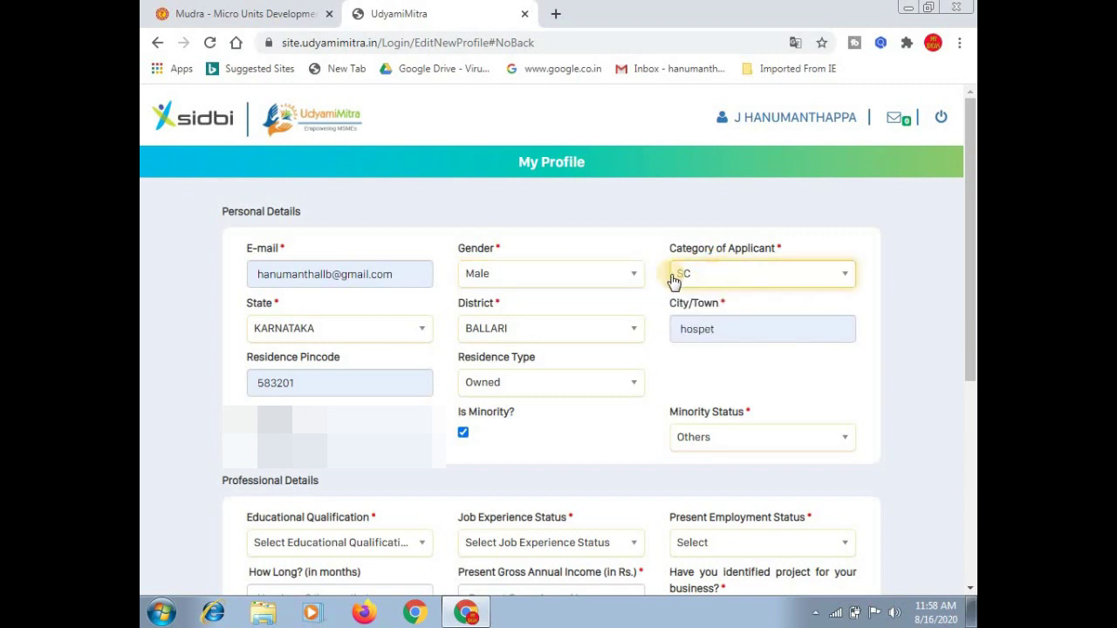
pyautogui.click(370, 330)
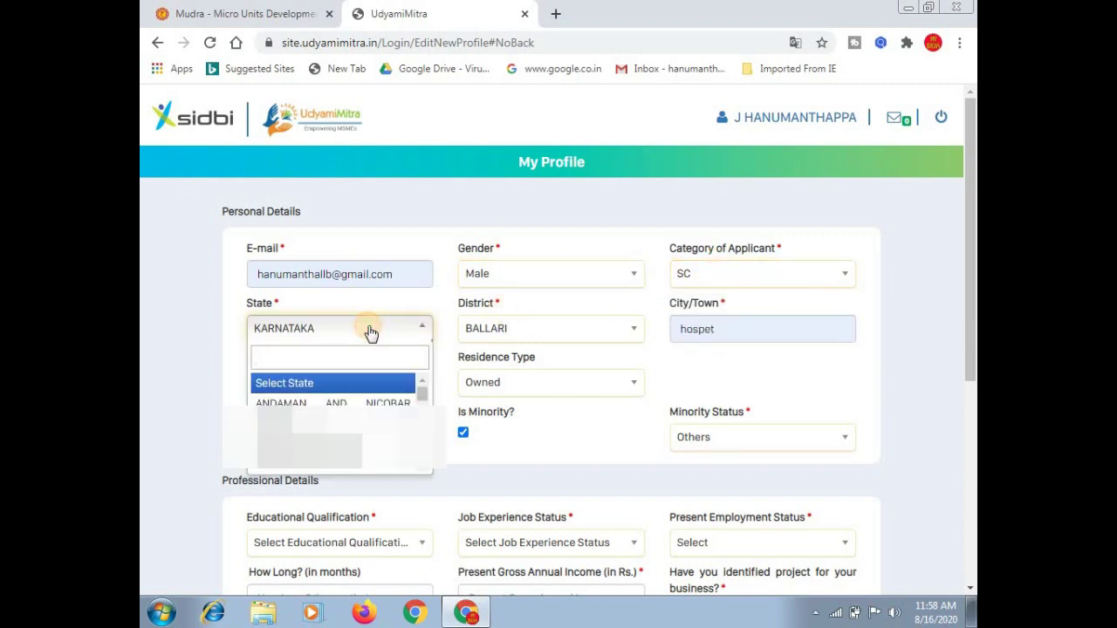
pyautogui.click(368, 330)
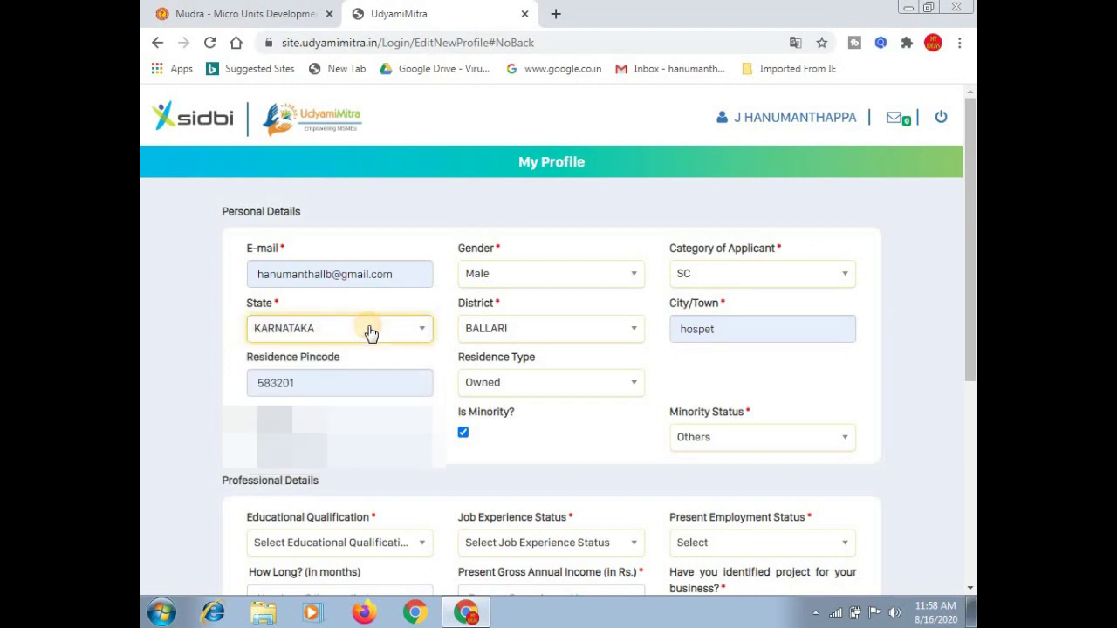
pyautogui.click(540, 329)
pyautogui.click(540, 330)
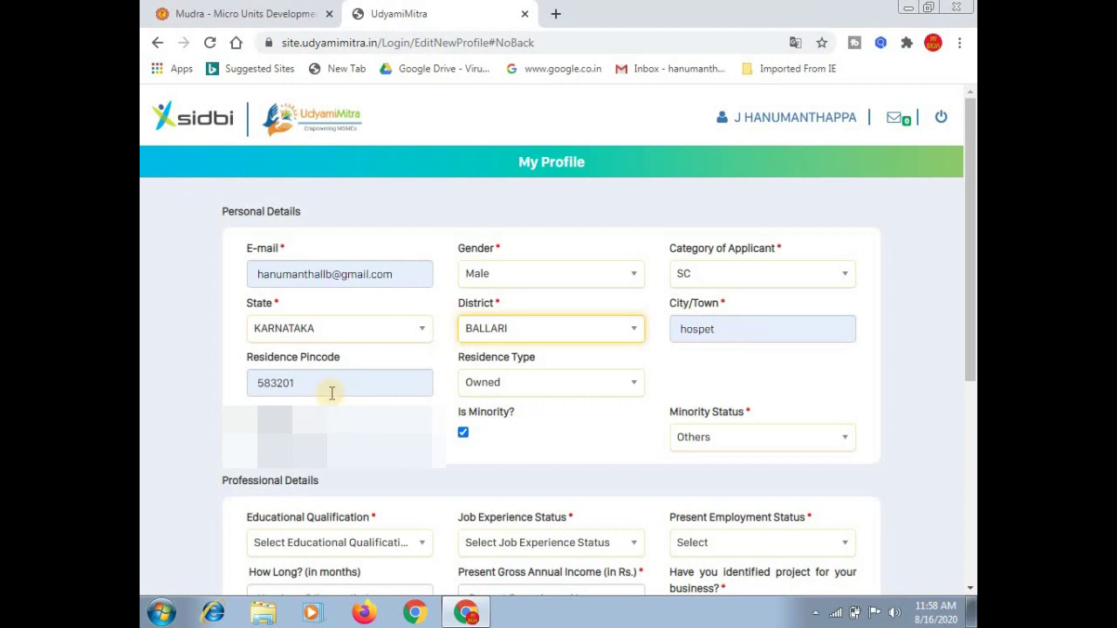
# Review the residence type, the minority checkbox and the minority status options in the personal details
pyautogui.click(535, 389)
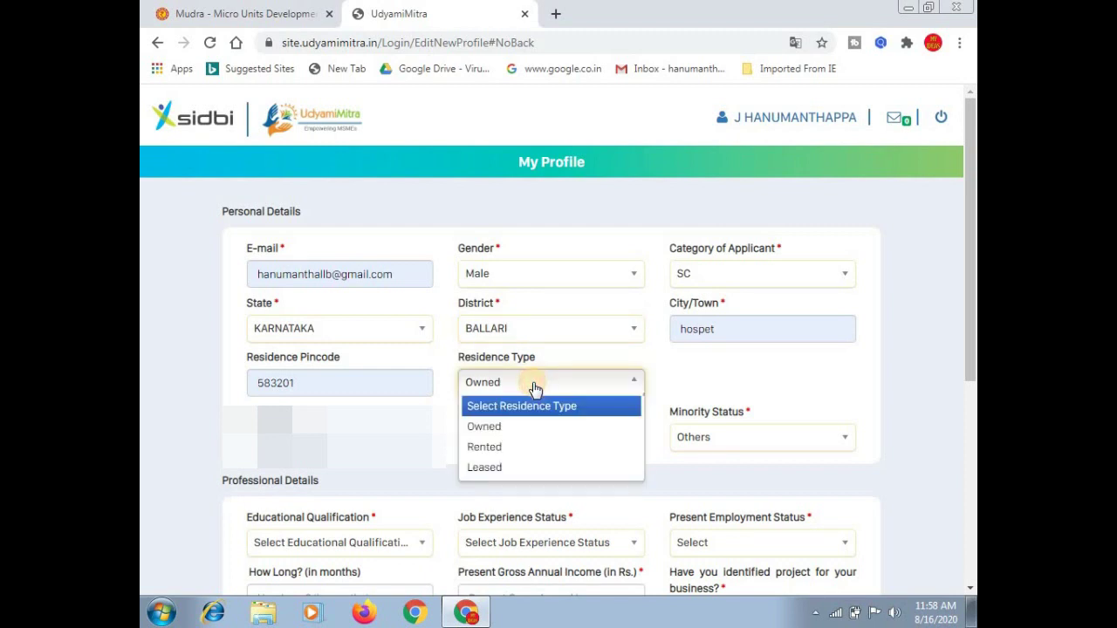
pyautogui.click(534, 389)
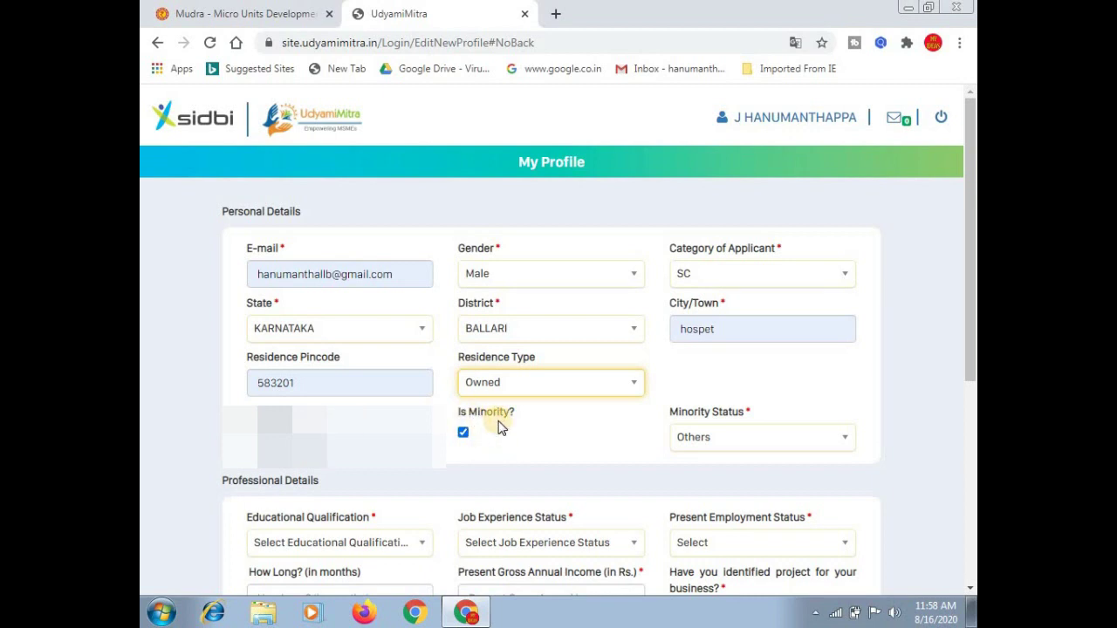
pyautogui.click(465, 435)
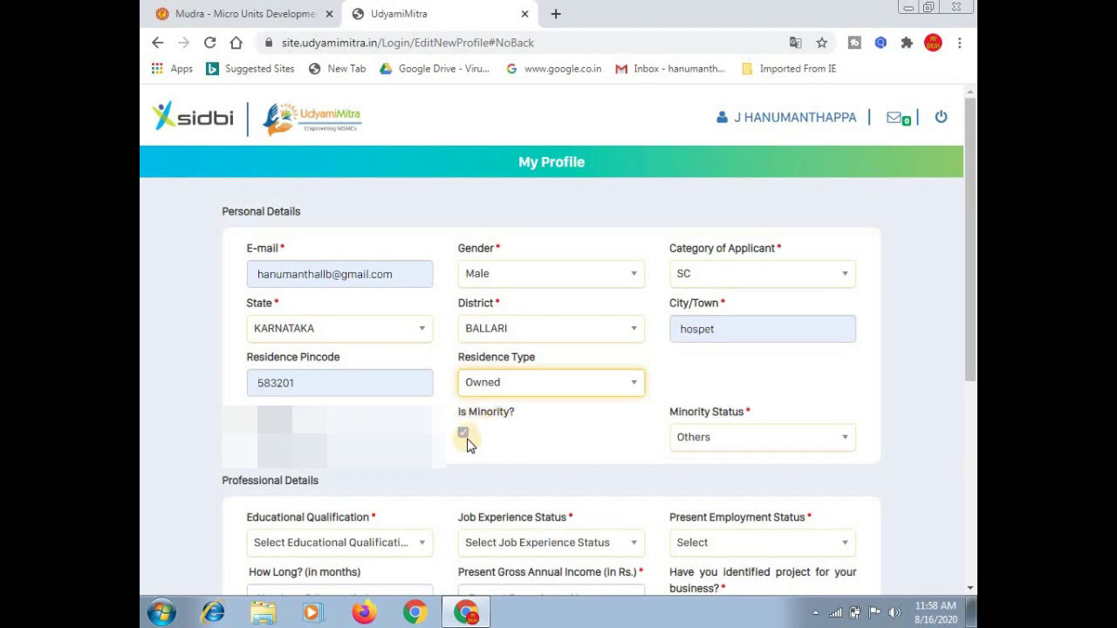
pyautogui.click(732, 447)
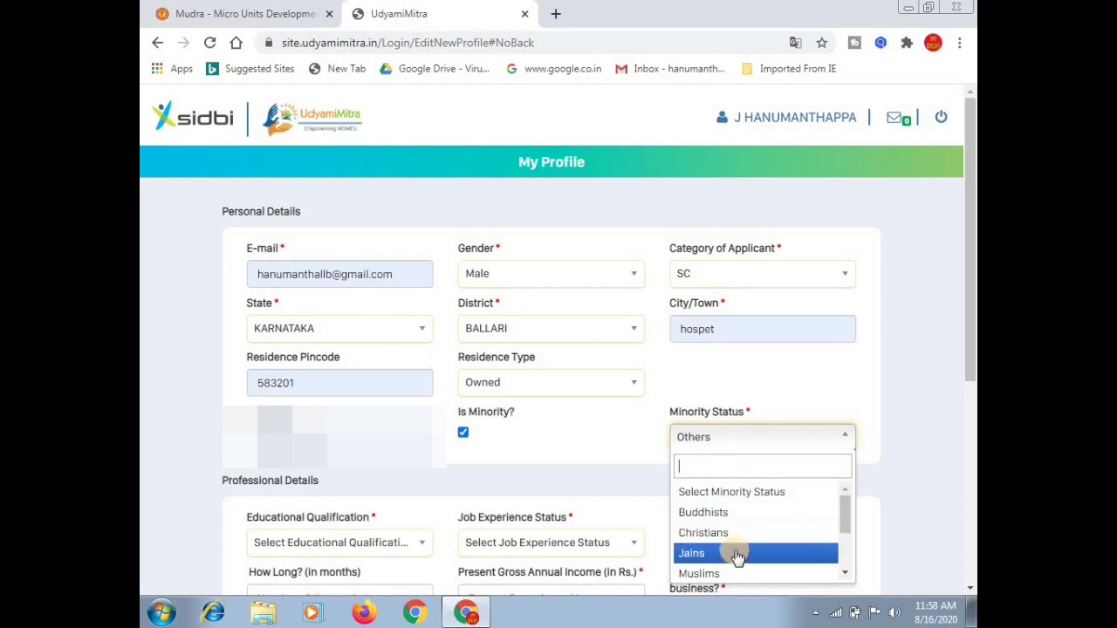
pyautogui.click(618, 449)
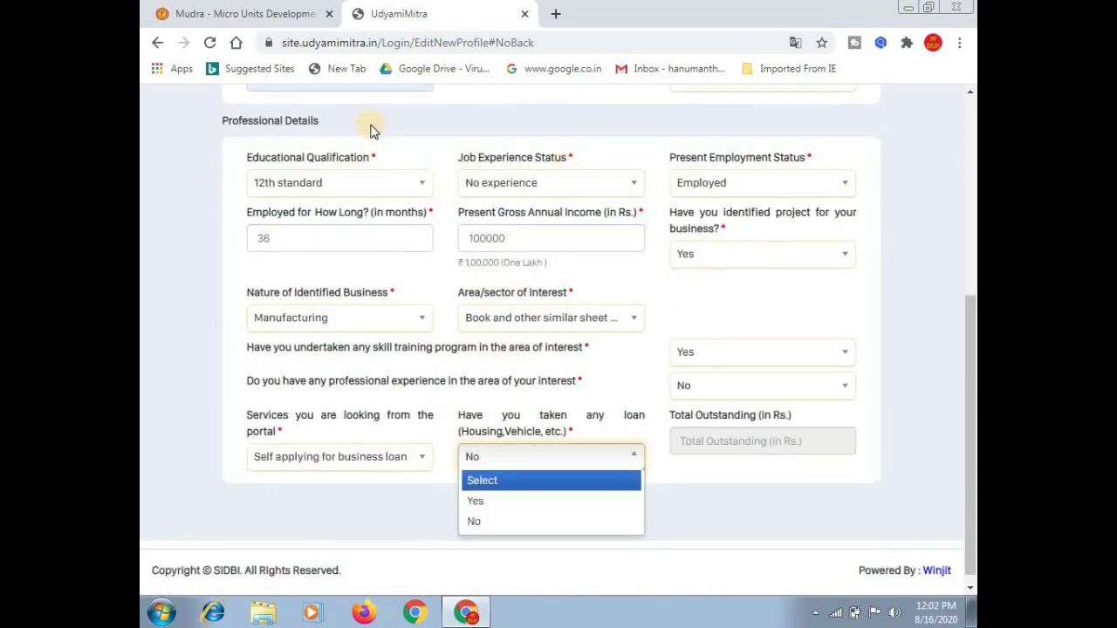
# Review the educational qualification, job experience and present employment options, picking No experience for the job experience status
pyautogui.click(368, 191)
pyautogui.click(368, 191)
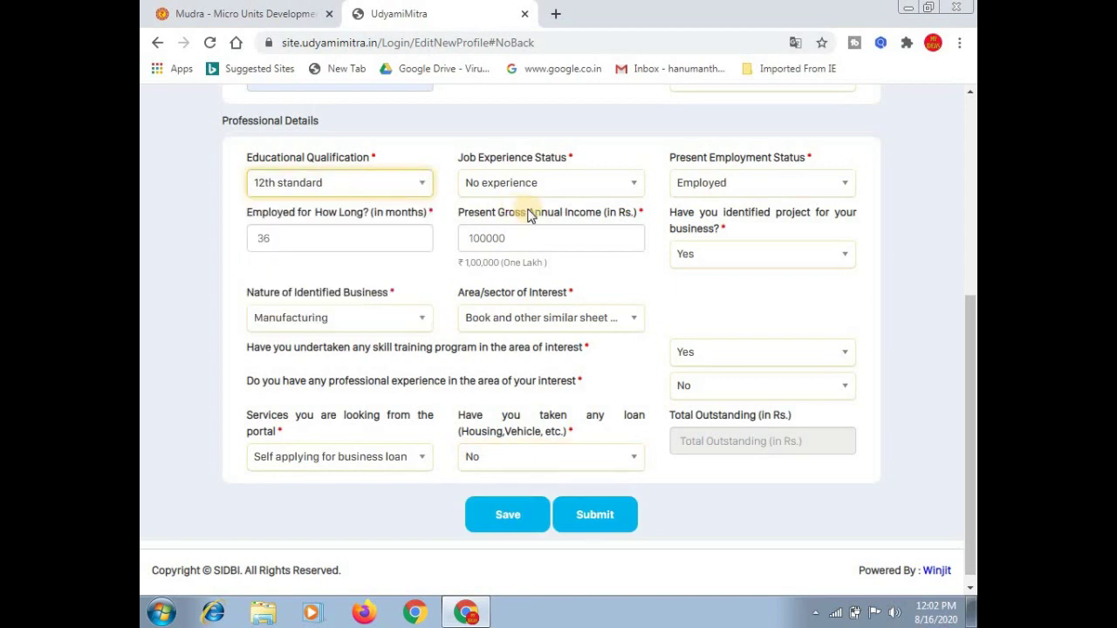
pyautogui.click(563, 192)
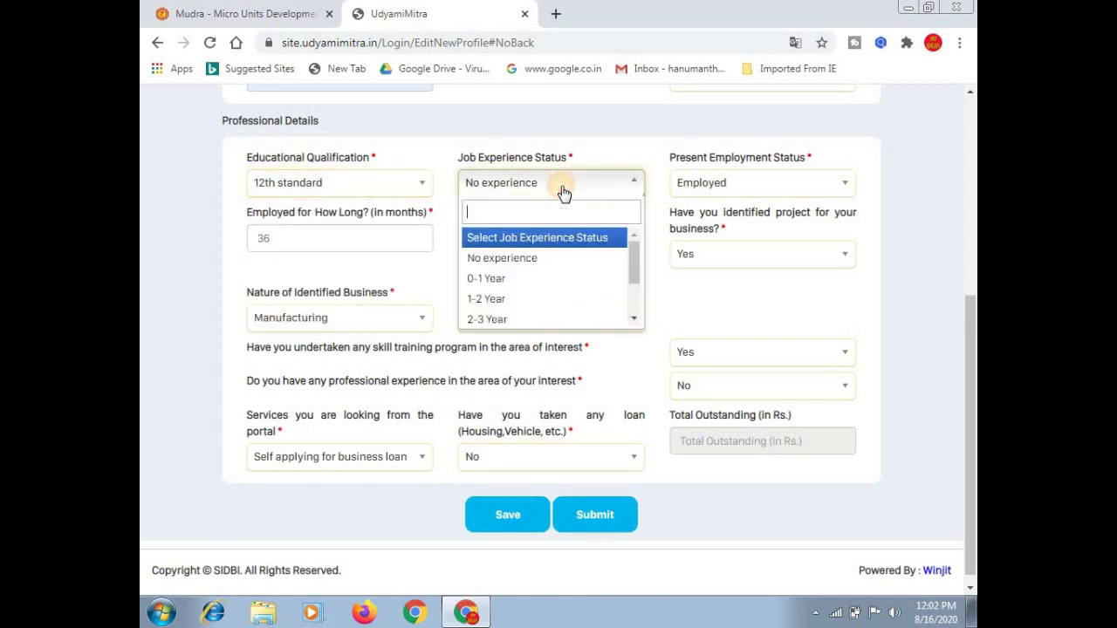
pyautogui.click(526, 260)
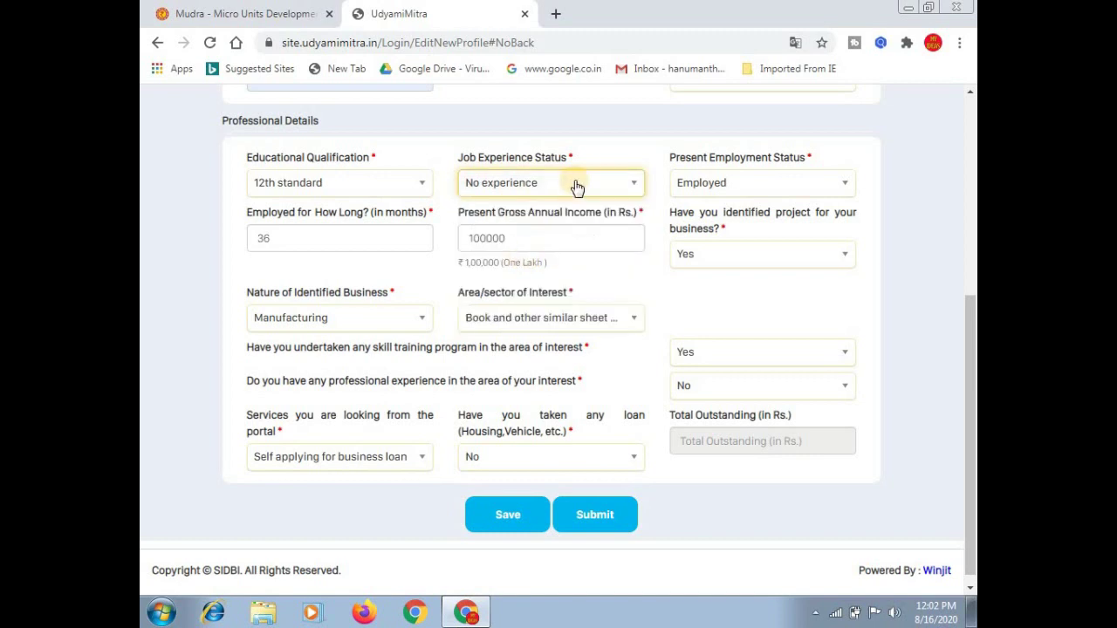
pyautogui.click(735, 190)
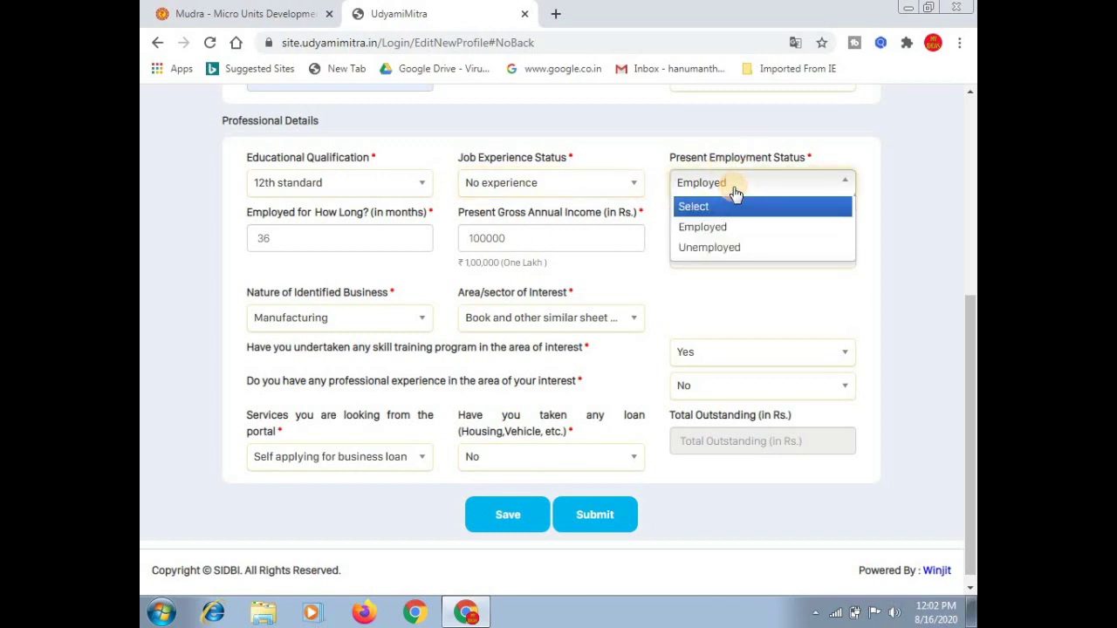
pyautogui.click(734, 192)
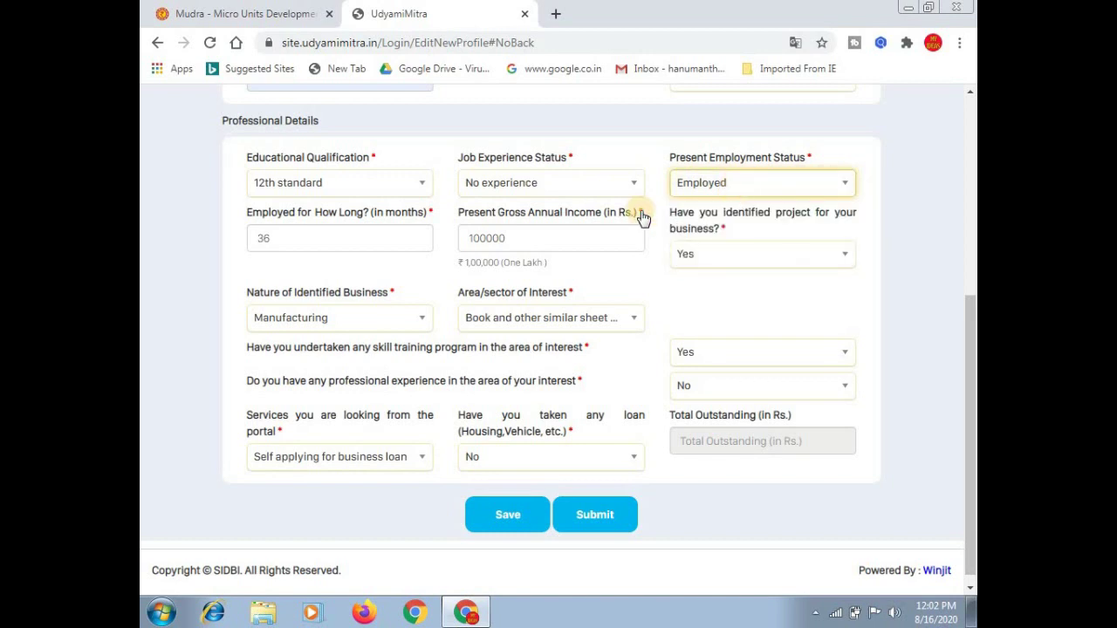
# Check the employment duration in months and the options for whether a business project has been identified
pyautogui.click(327, 239)
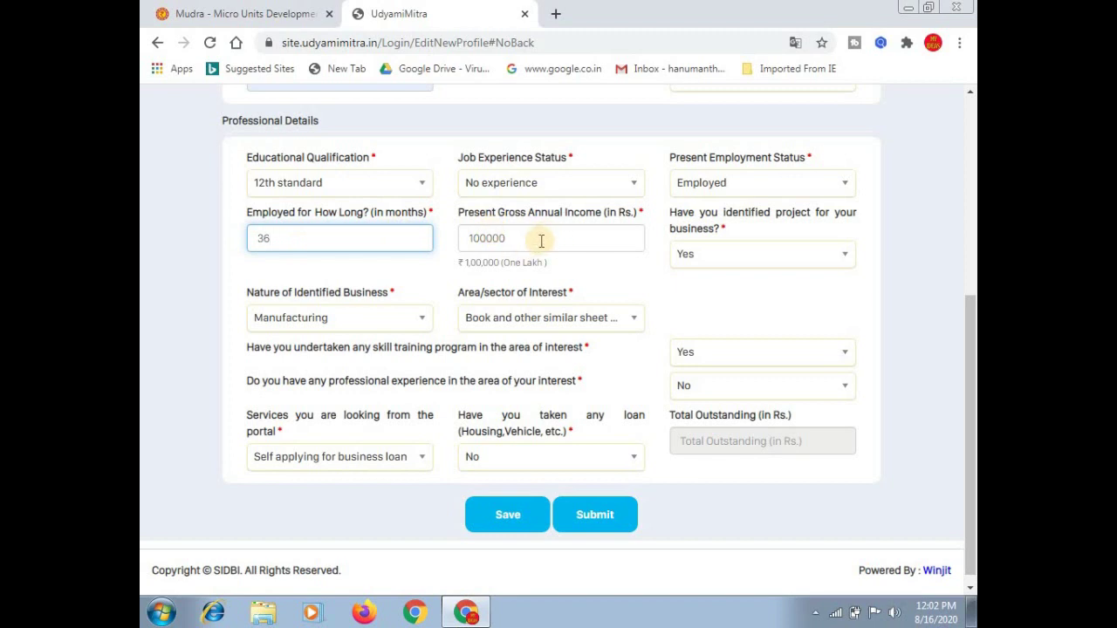
pyautogui.click(715, 263)
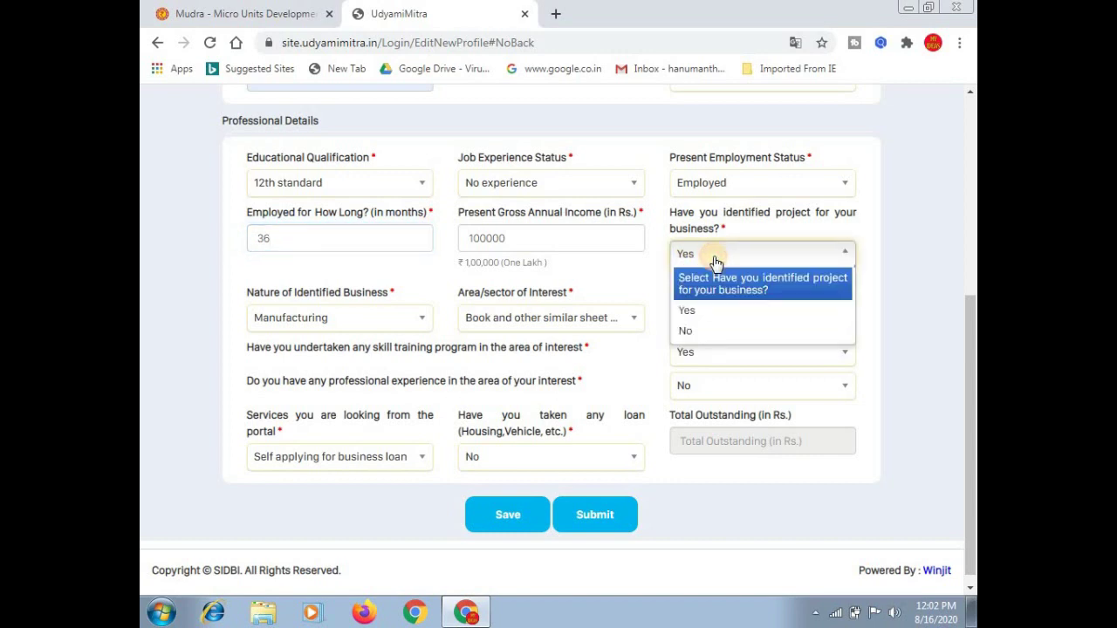
pyautogui.click(714, 258)
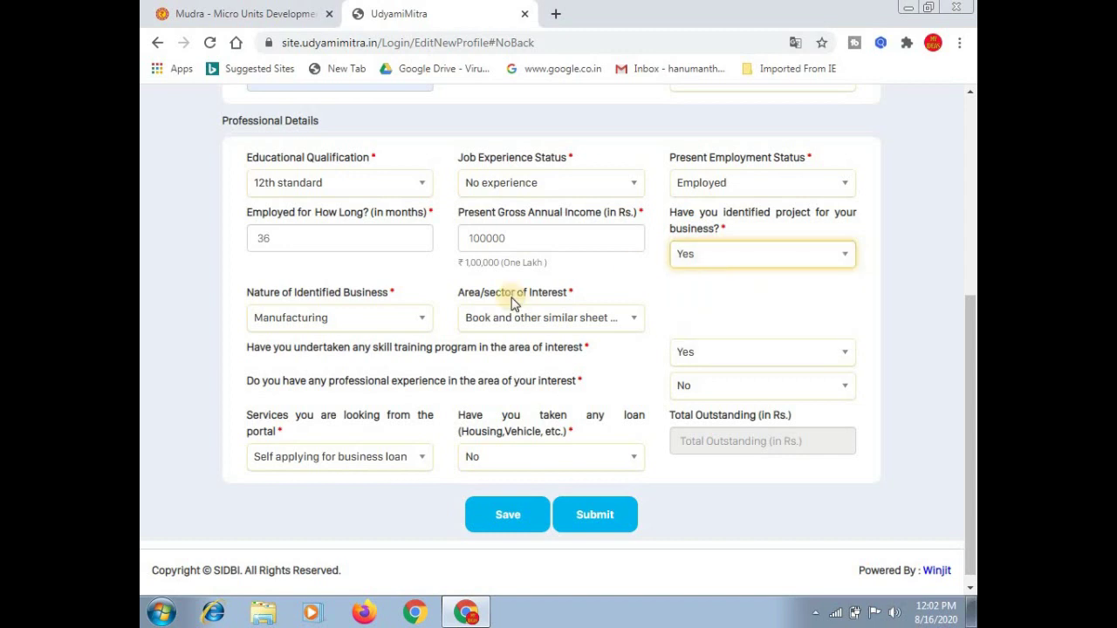
# Review the choices for nature of identified business and area/sector of interest in the professional details
pyautogui.click(361, 325)
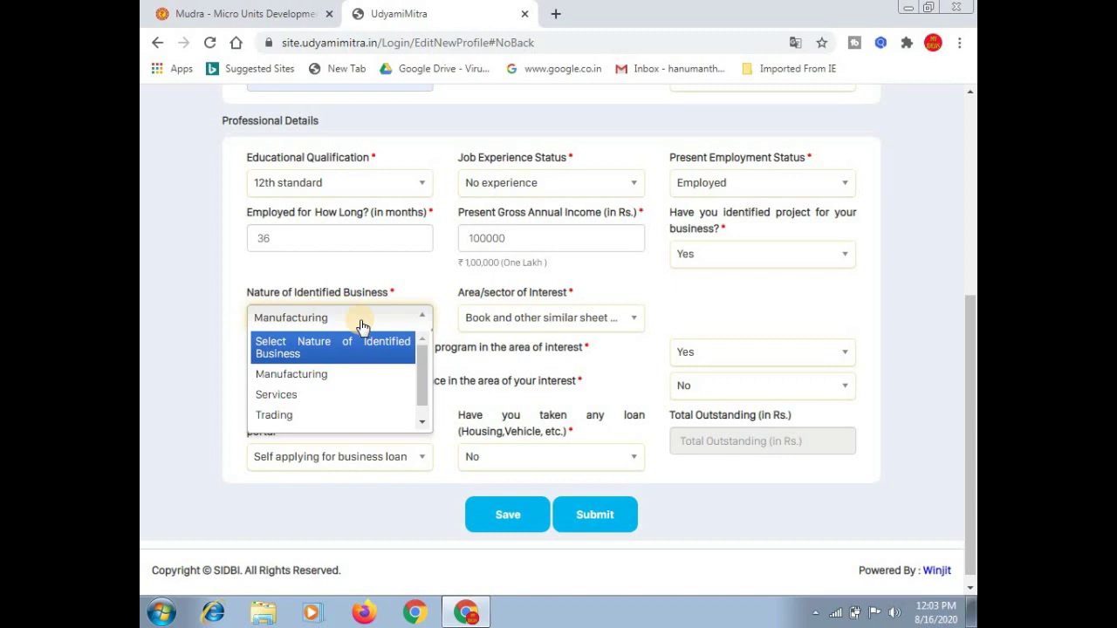
pyautogui.click(429, 272)
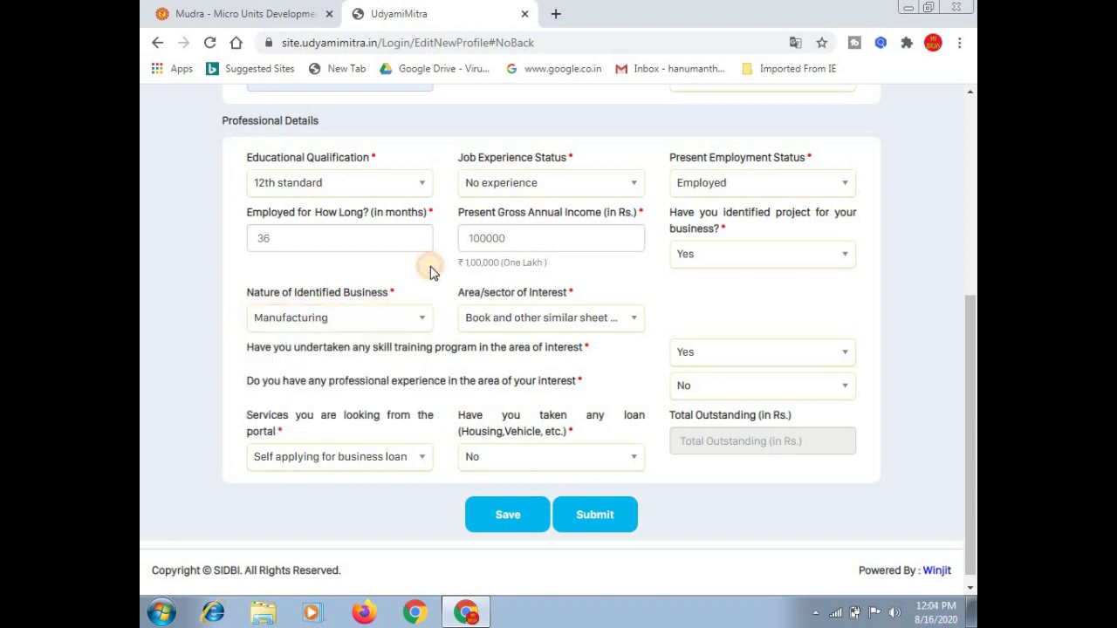
pyautogui.click(620, 320)
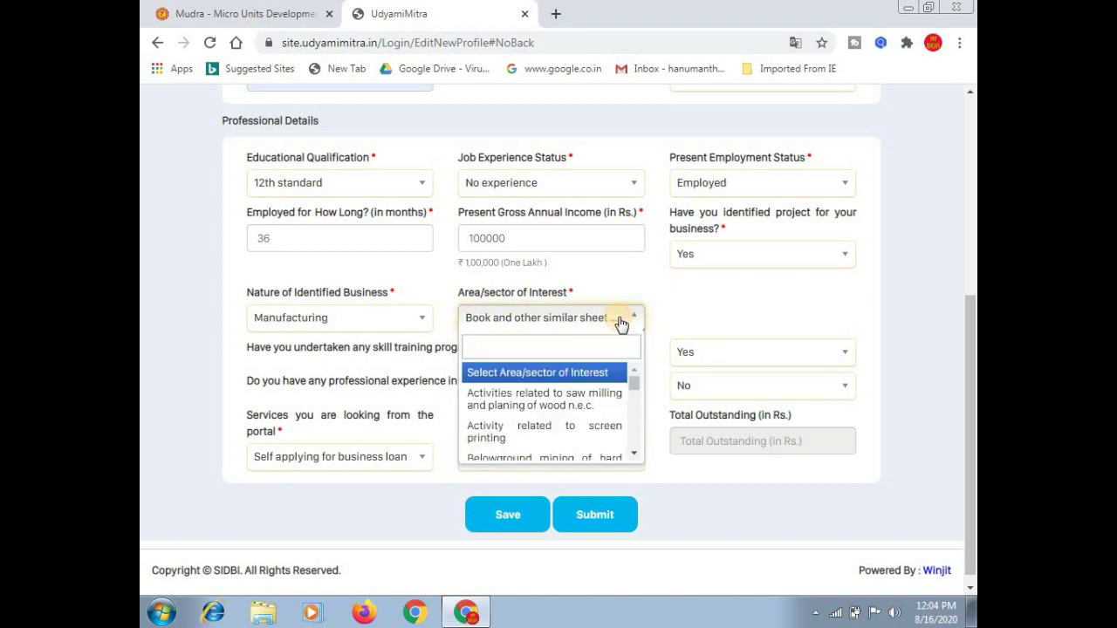
pyautogui.scroll(-3, 512, 449)
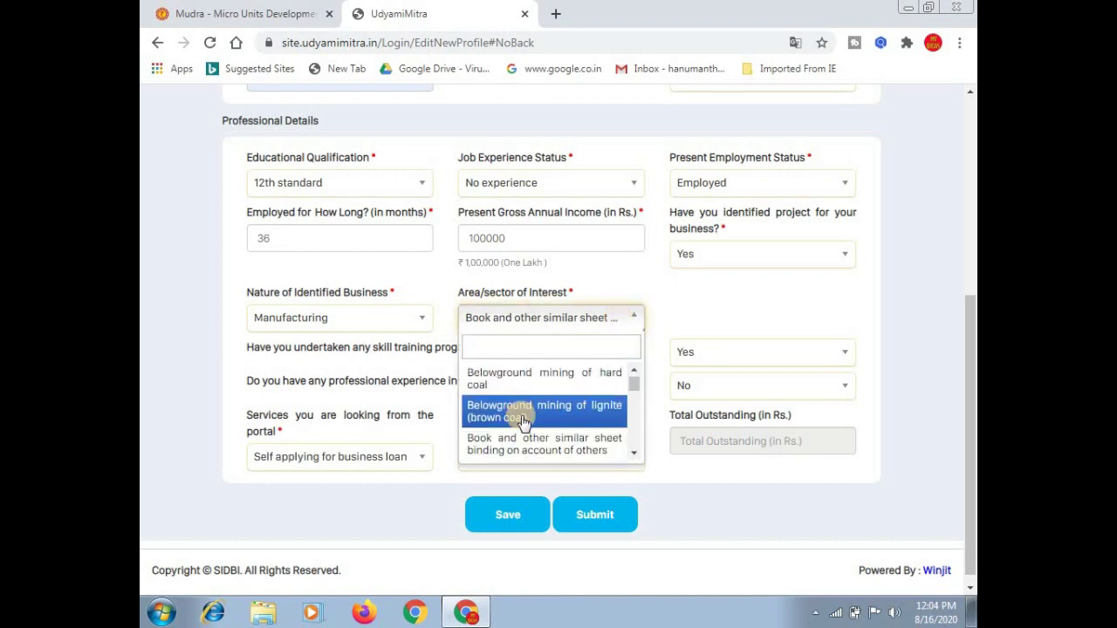
pyautogui.click(633, 452)
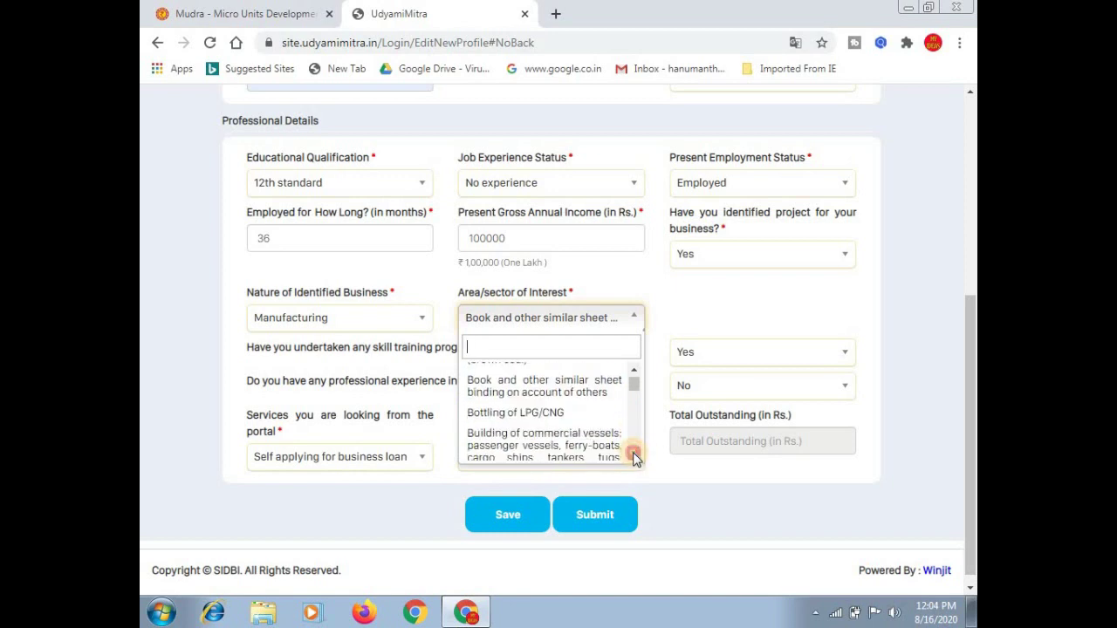
pyautogui.click(632, 451)
pyautogui.click(635, 366)
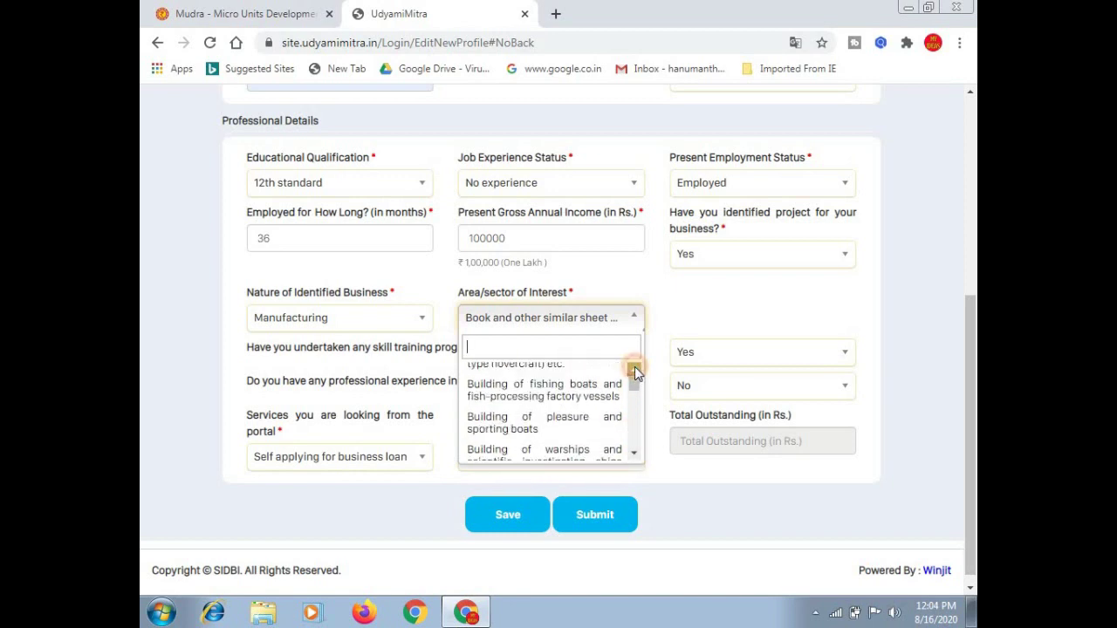
pyautogui.click(634, 366)
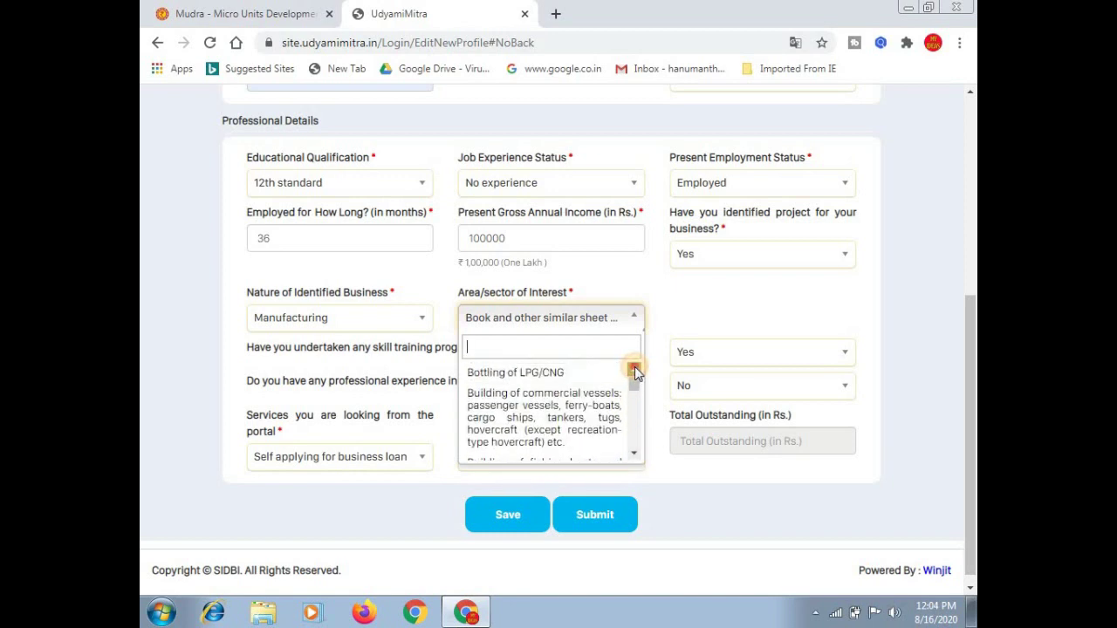
pyautogui.click(707, 312)
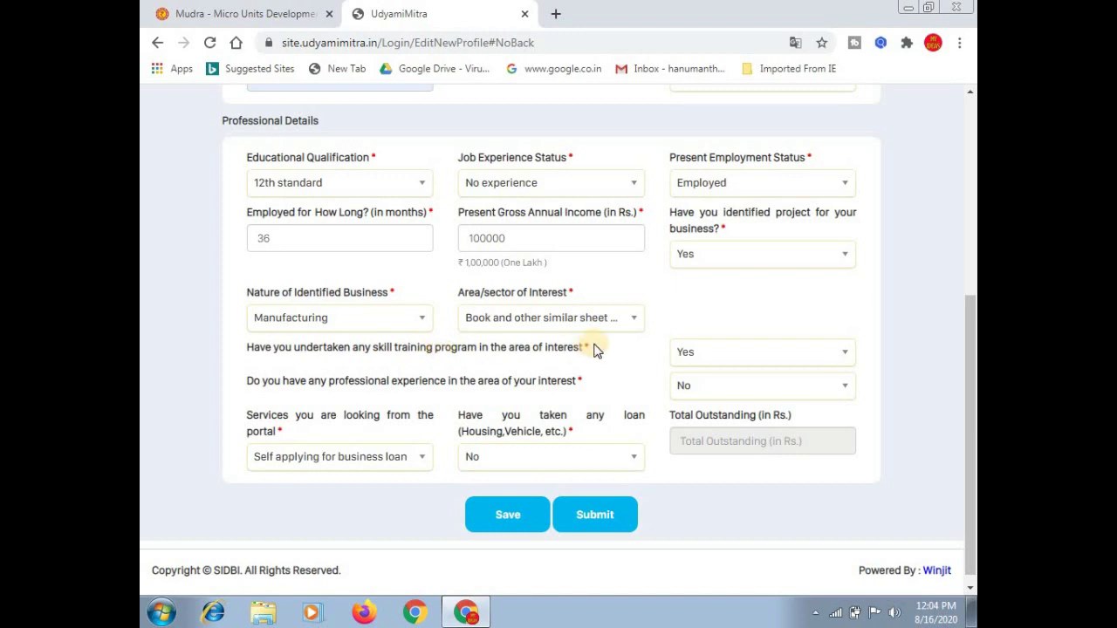
# Review the options for skill training undertaken and for professional experience in the area of interest
pyautogui.click(722, 356)
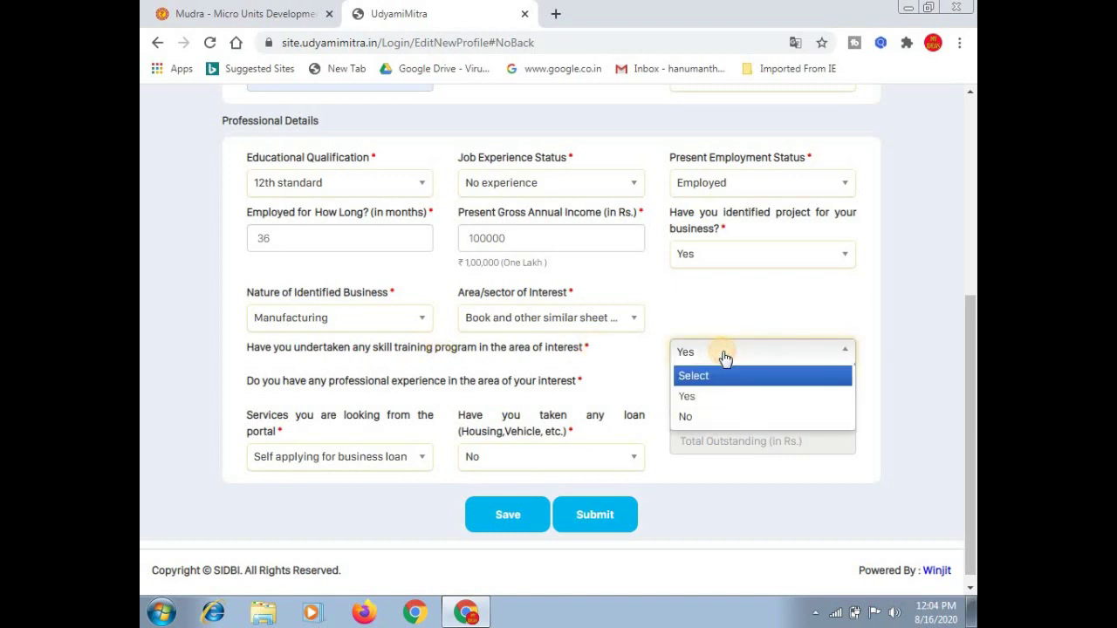
pyautogui.click(617, 368)
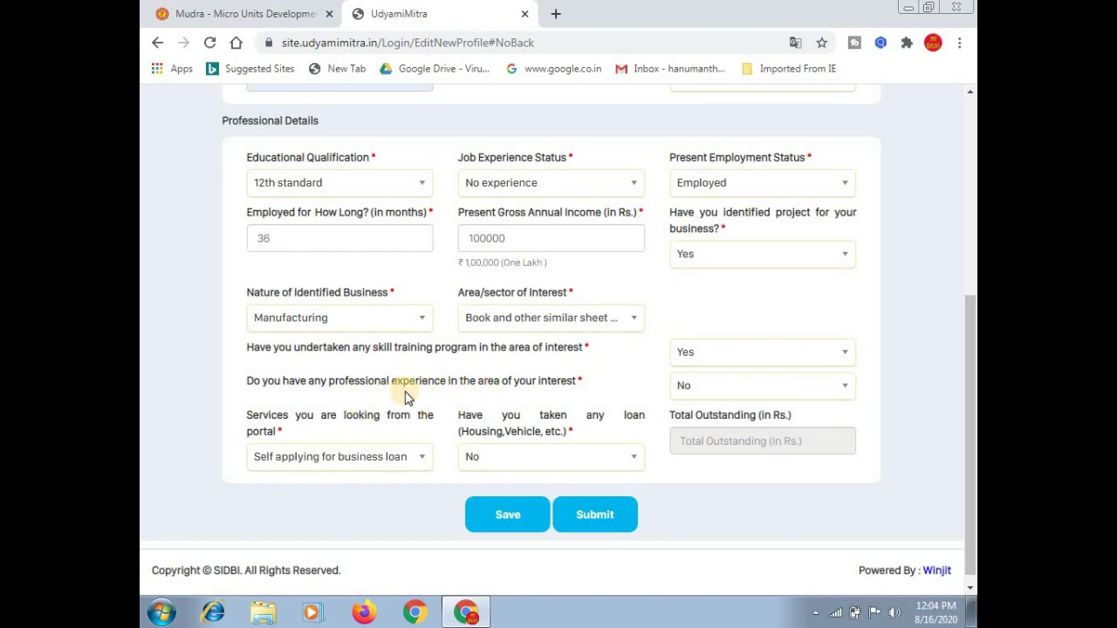
pyautogui.click(693, 389)
pyautogui.click(693, 388)
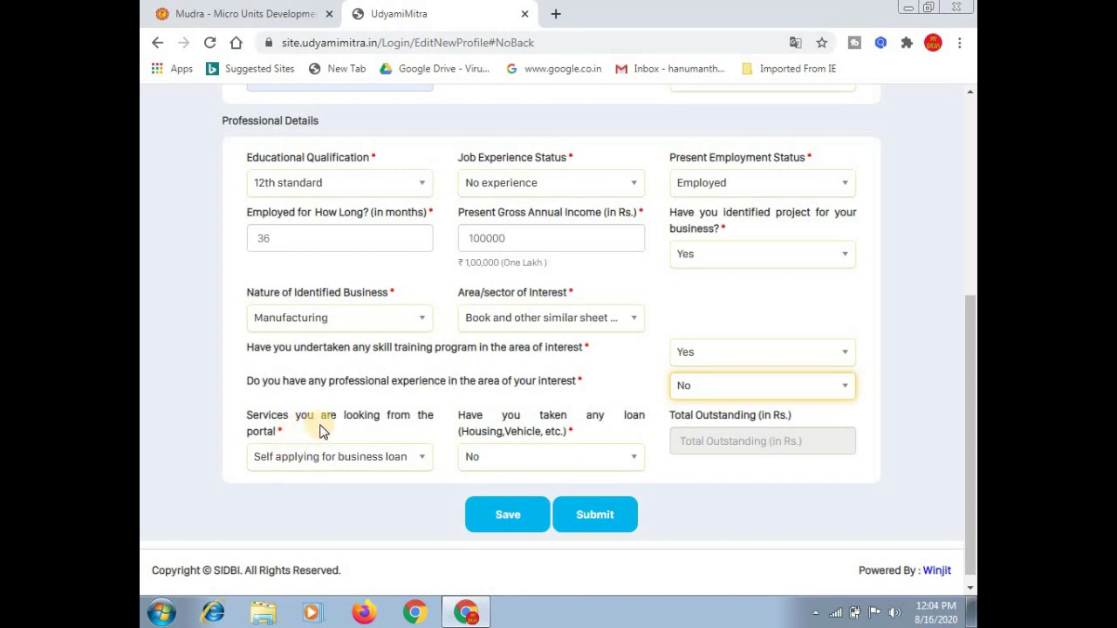
# Choose Self applying for business loan as the service sought from the portal, and check the options for loans already taken
pyautogui.click(426, 464)
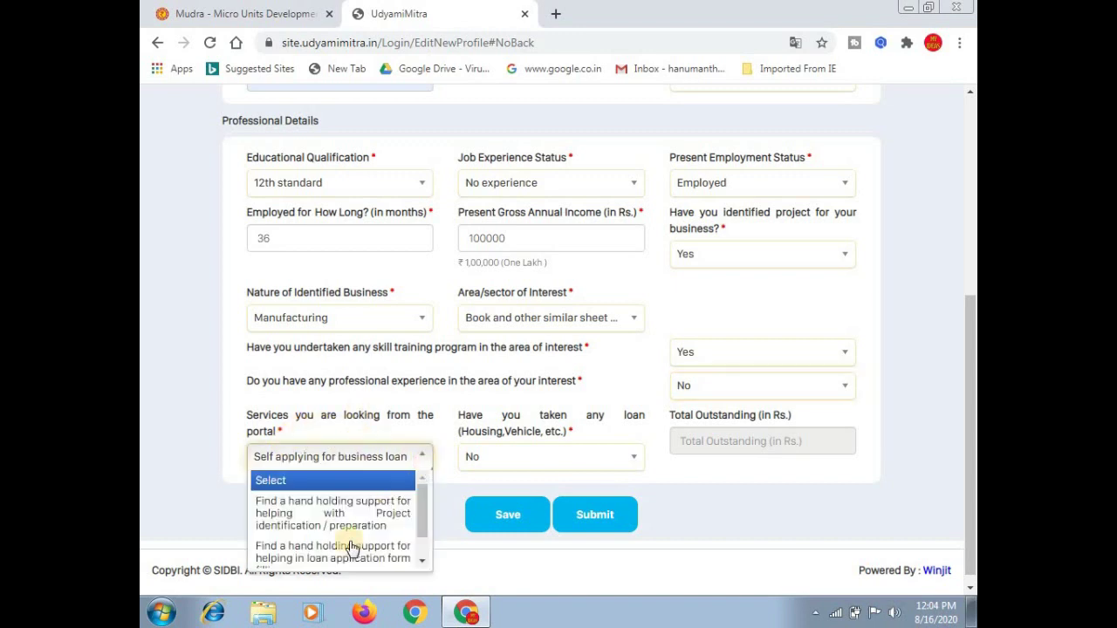
pyautogui.scroll(-1, 410, 550)
pyautogui.click(424, 563)
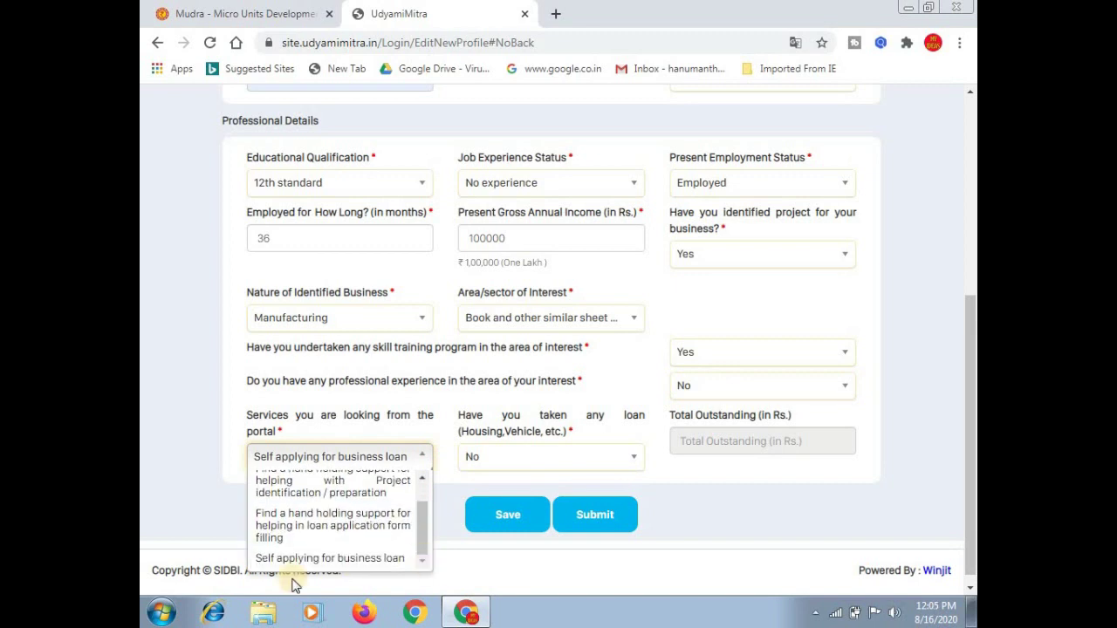
pyautogui.click(366, 561)
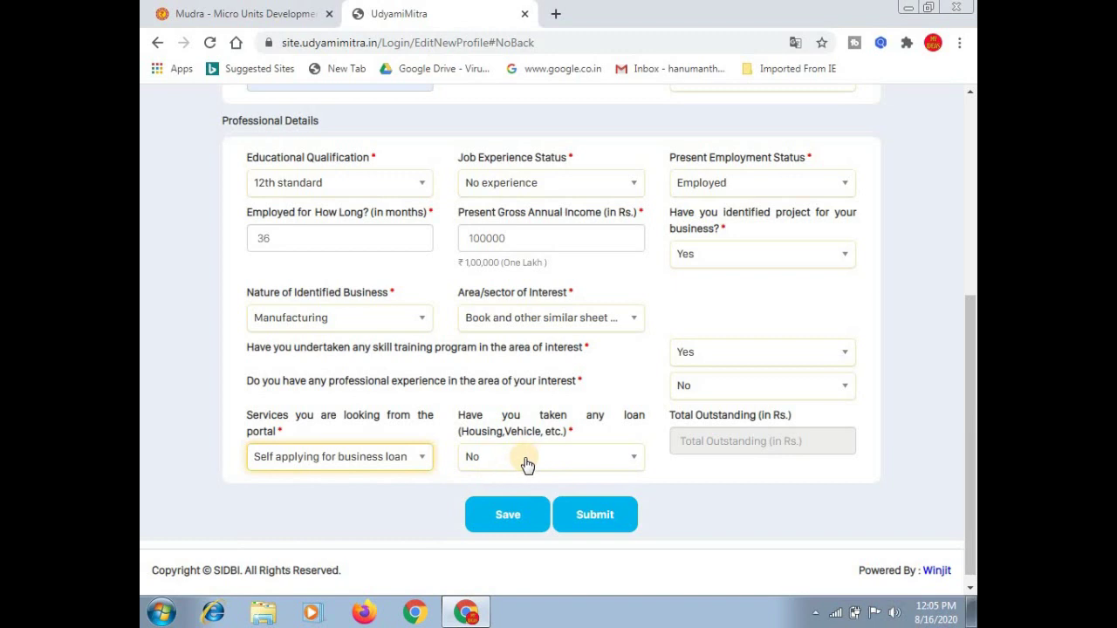
pyautogui.hotkey('alt', 'Down')
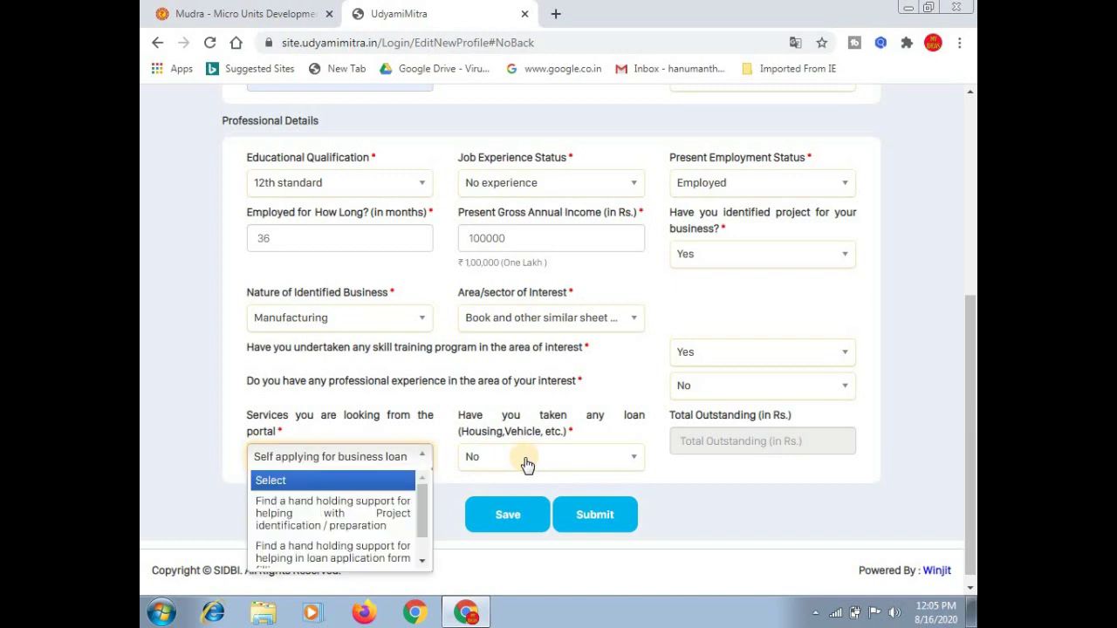
pyautogui.click(527, 463)
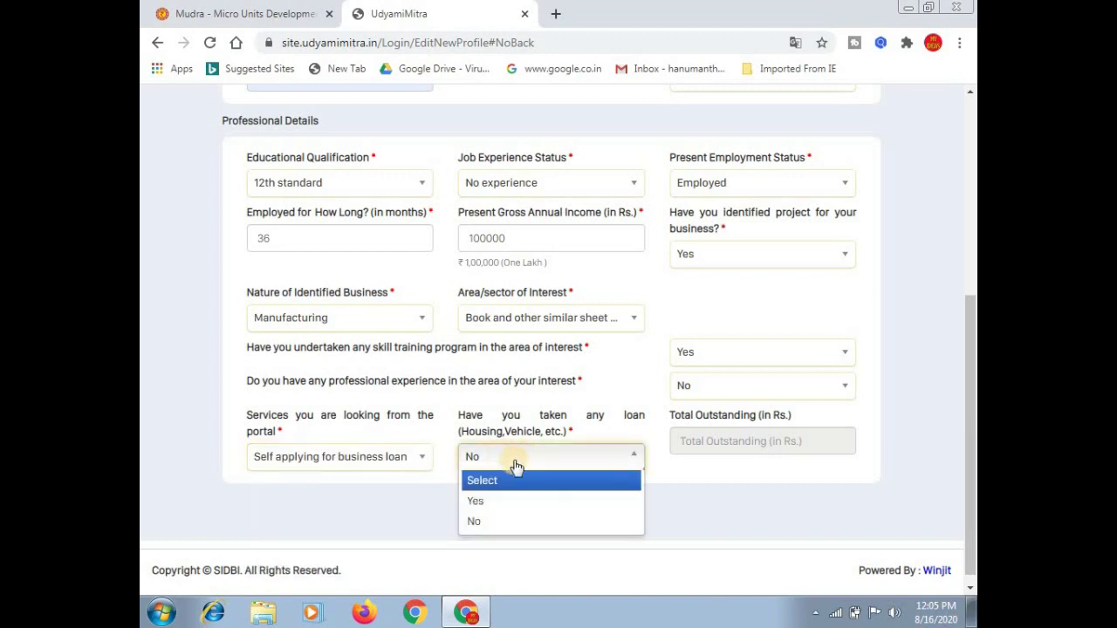
pyautogui.click(427, 517)
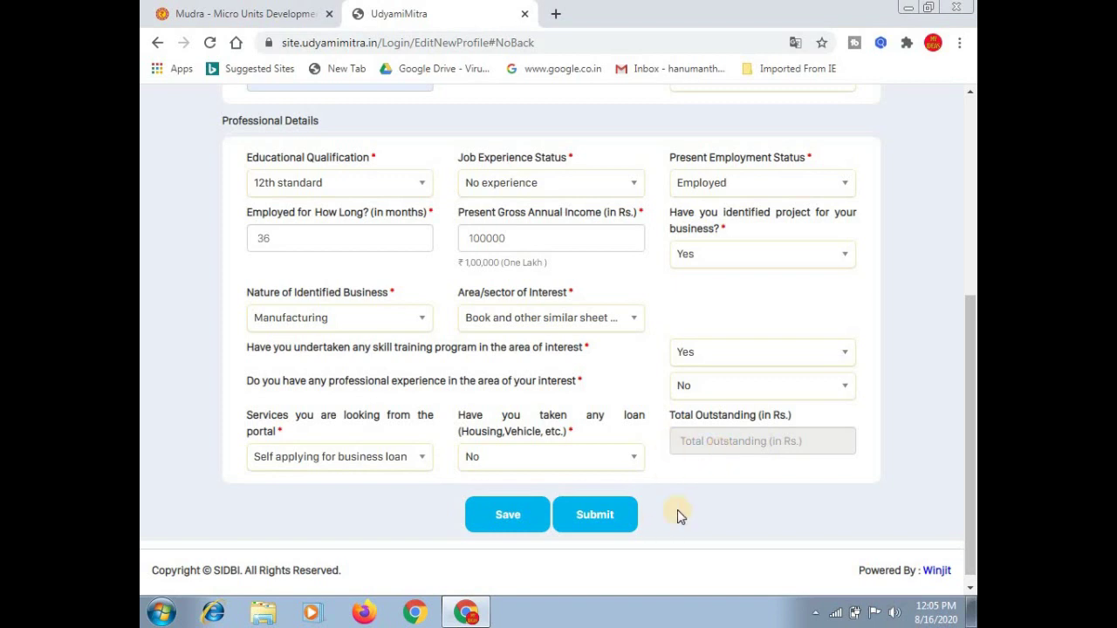
# Submit the completed profile and continue past the welcome message to the dashboard
pyautogui.click(608, 524)
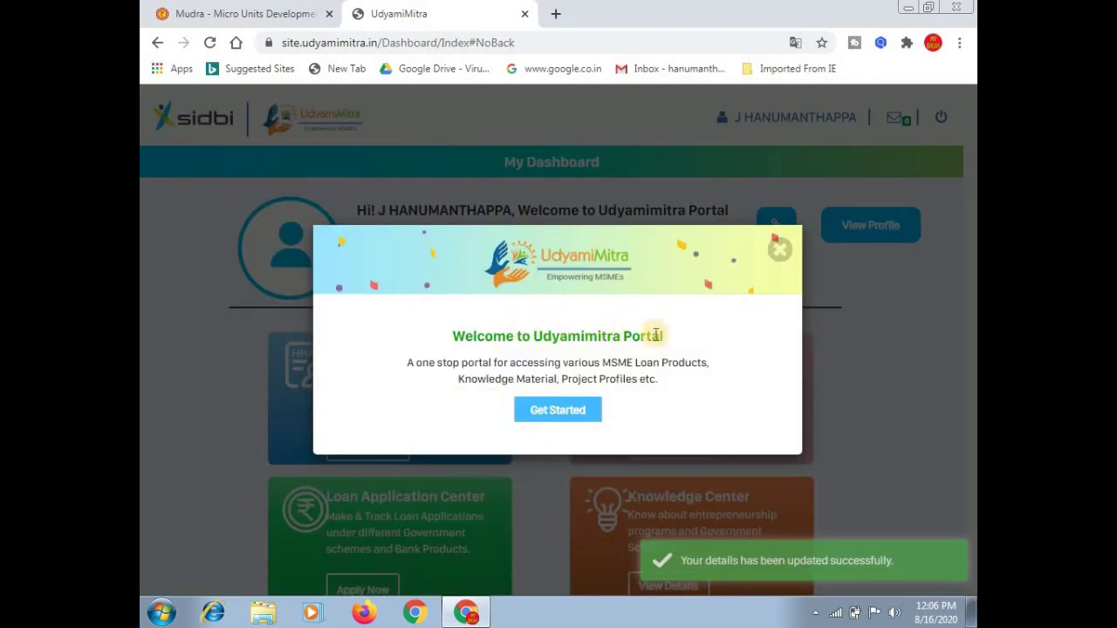
pyautogui.click(575, 412)
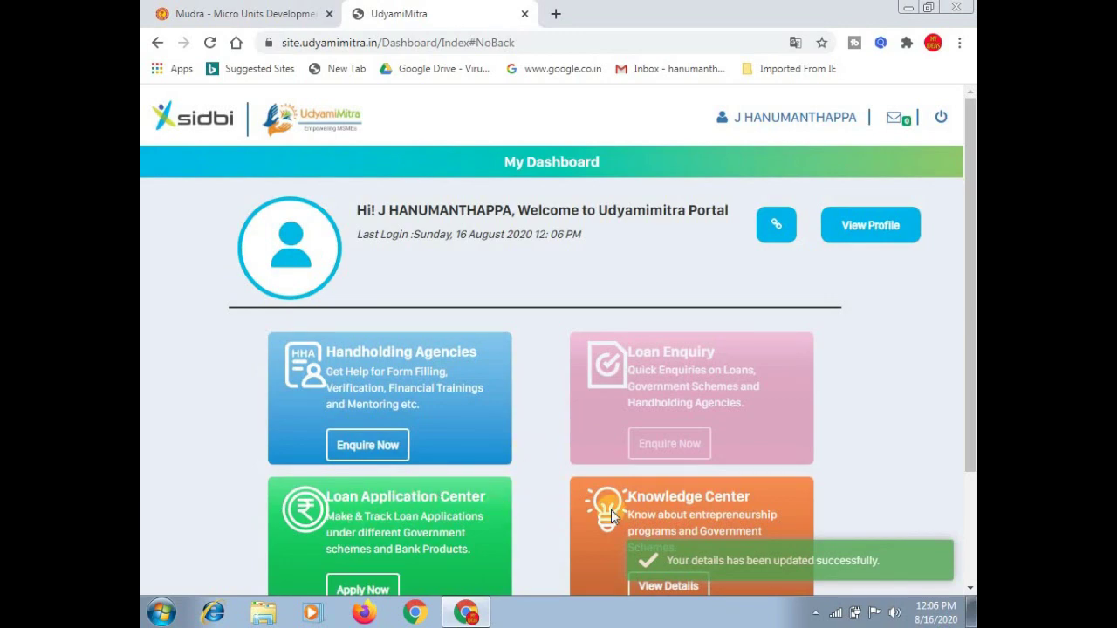
# Open the Loan Application Center and start a new application for the Mudra Kishor loan
pyautogui.scroll(-2, 620, 510)
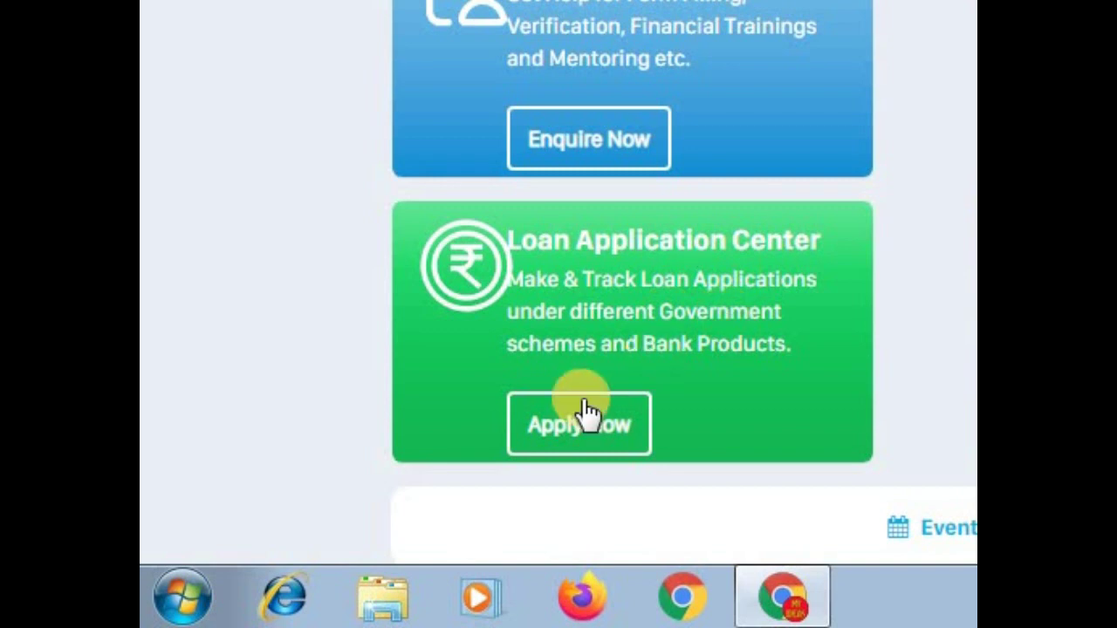
pyautogui.click(615, 445)
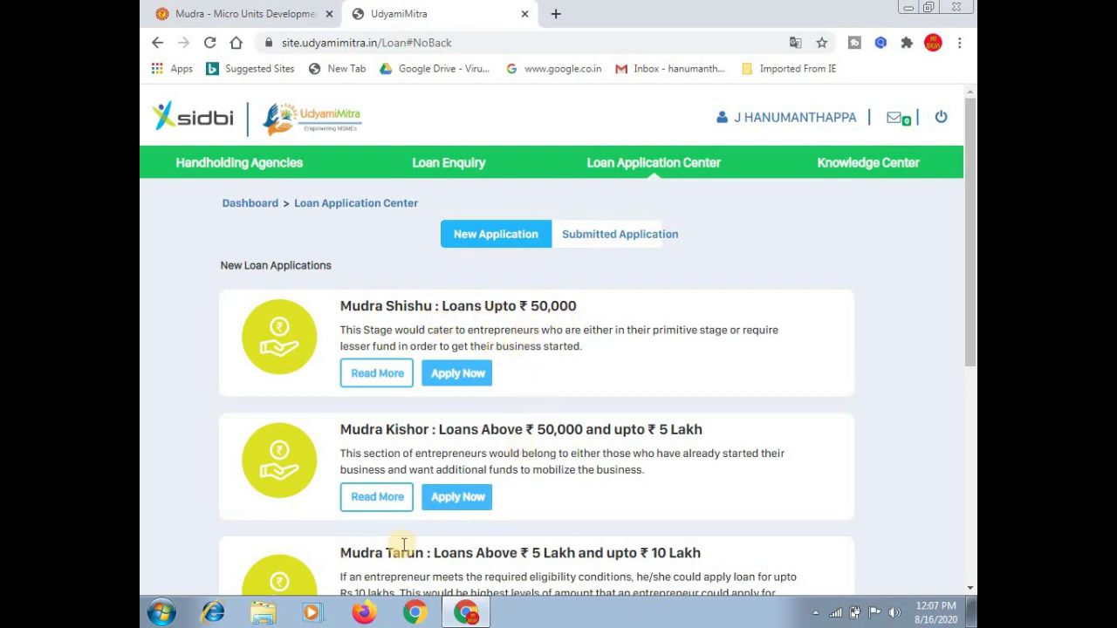
pyautogui.click(462, 497)
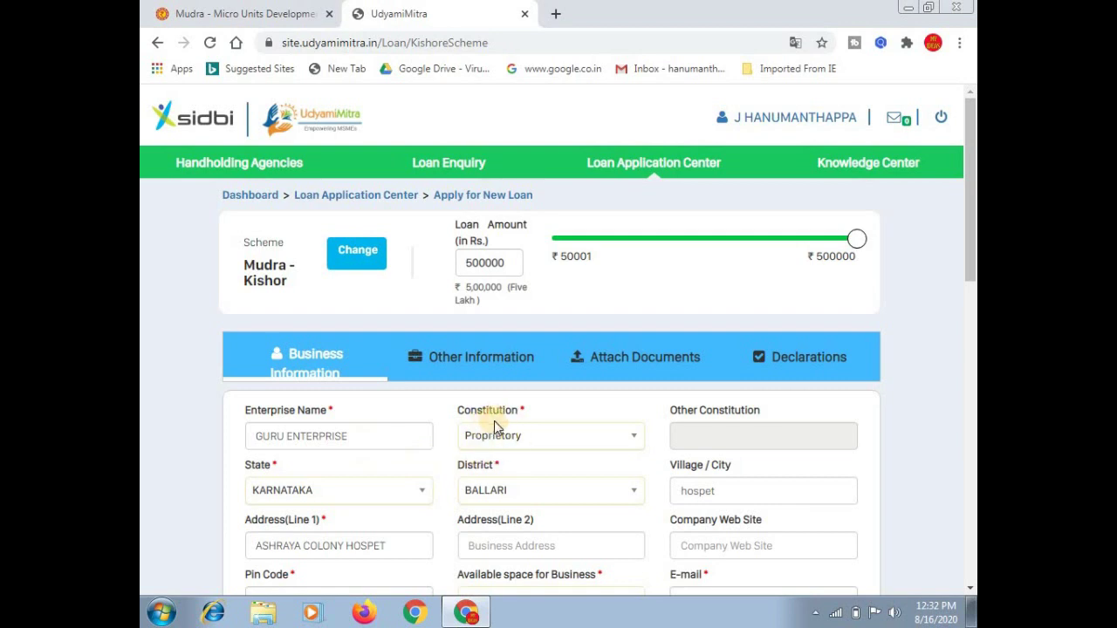
# Review the constitution types and the available business space options in the loan application's business information
pyautogui.click(541, 440)
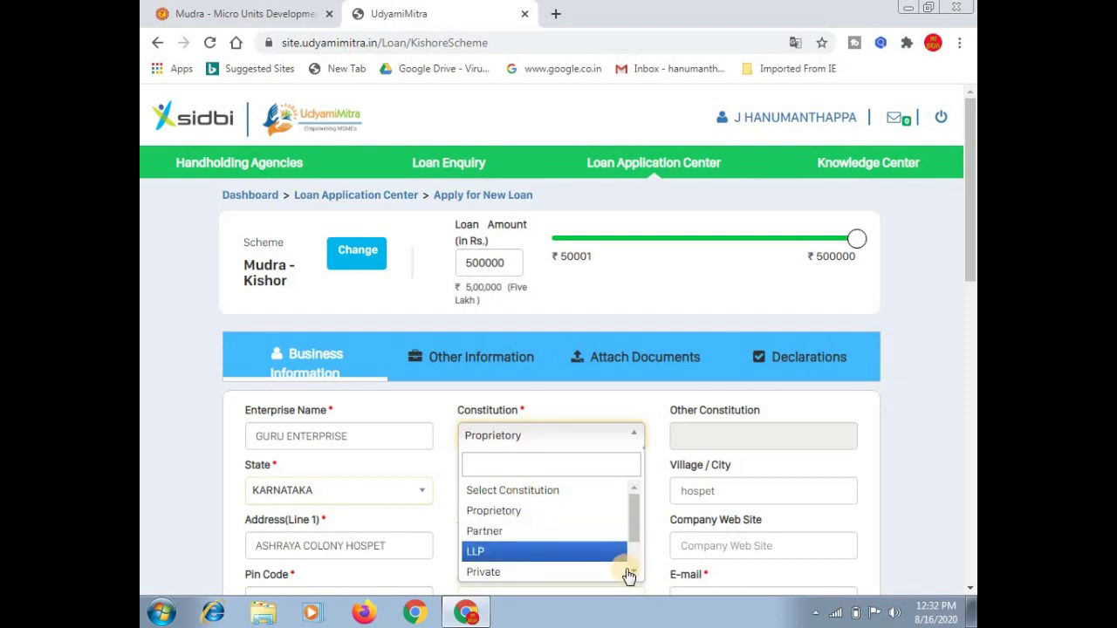
pyautogui.scroll(-2, 629, 567)
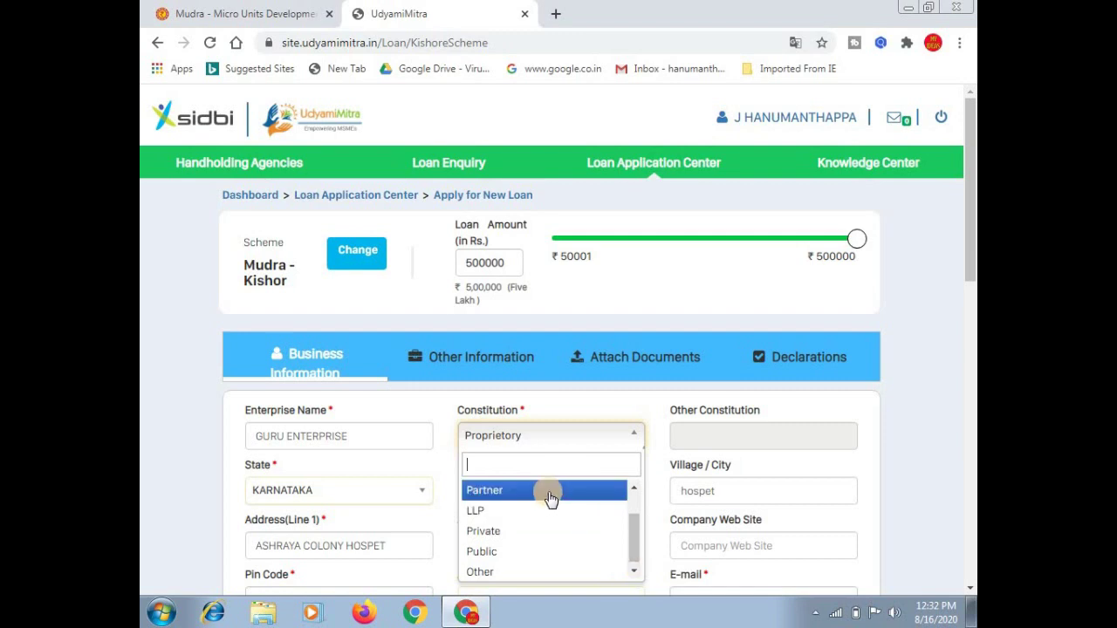
pyautogui.click(576, 400)
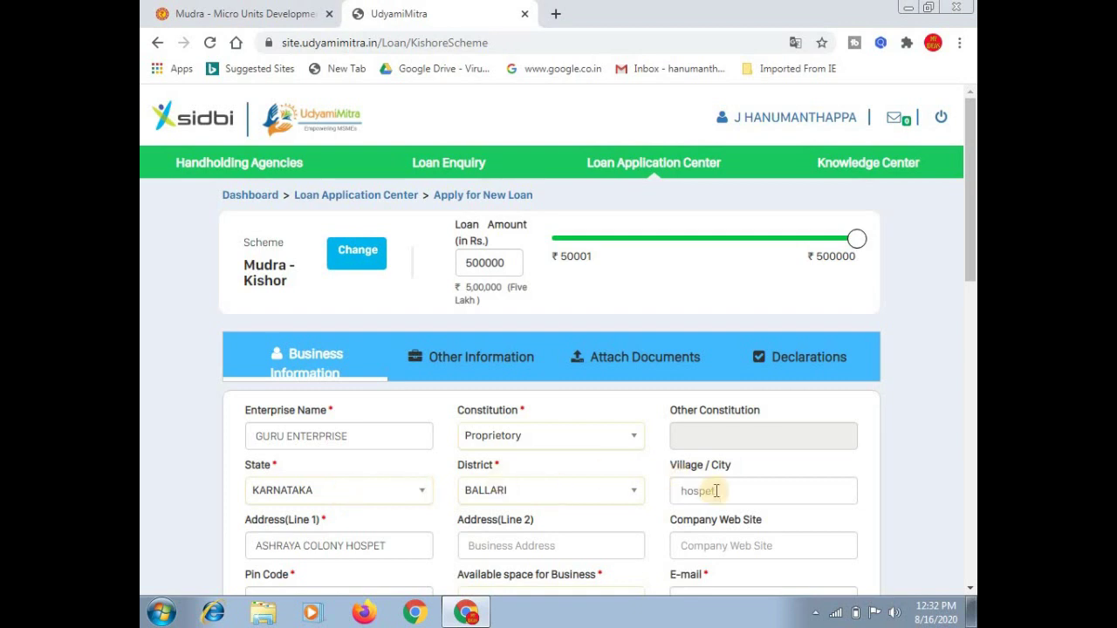
pyautogui.click(968, 589)
pyautogui.scroll(-2, 969, 589)
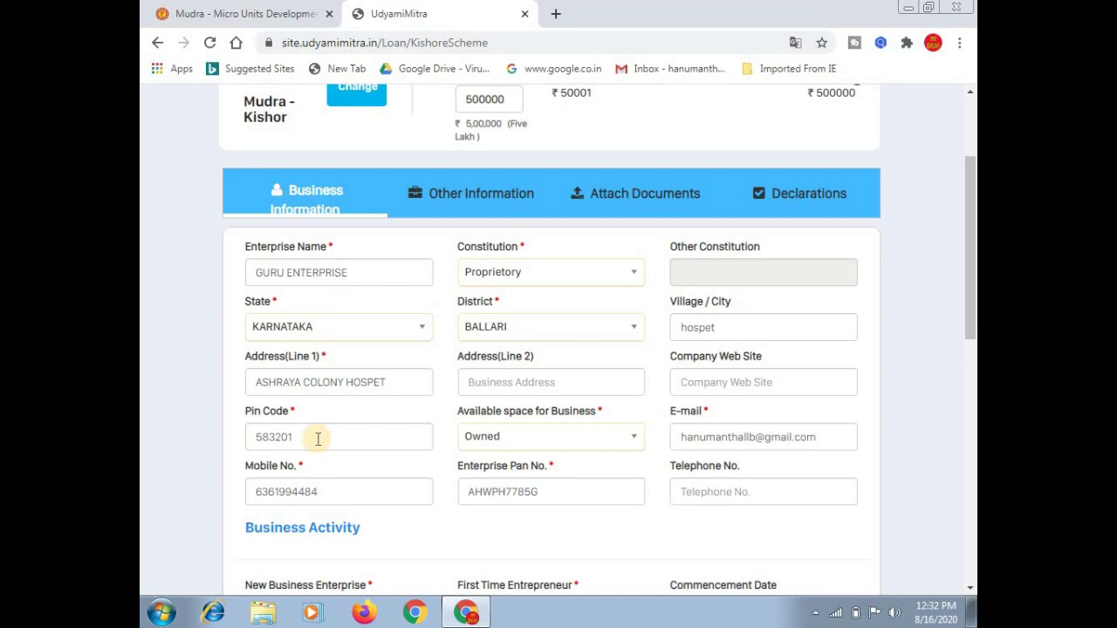
pyautogui.click(528, 444)
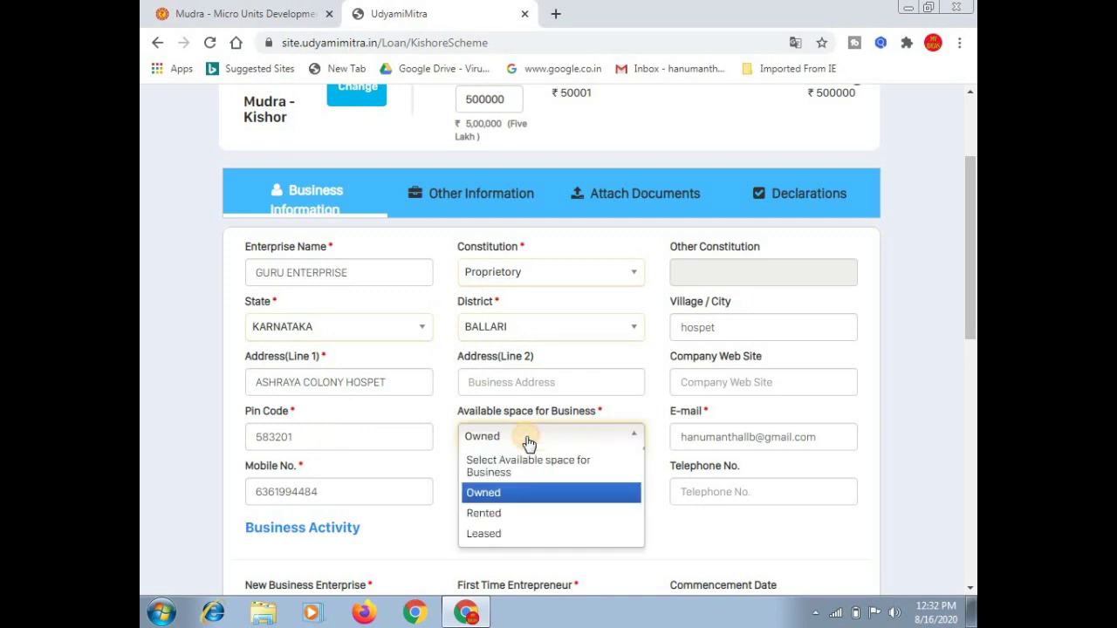
pyautogui.click(529, 440)
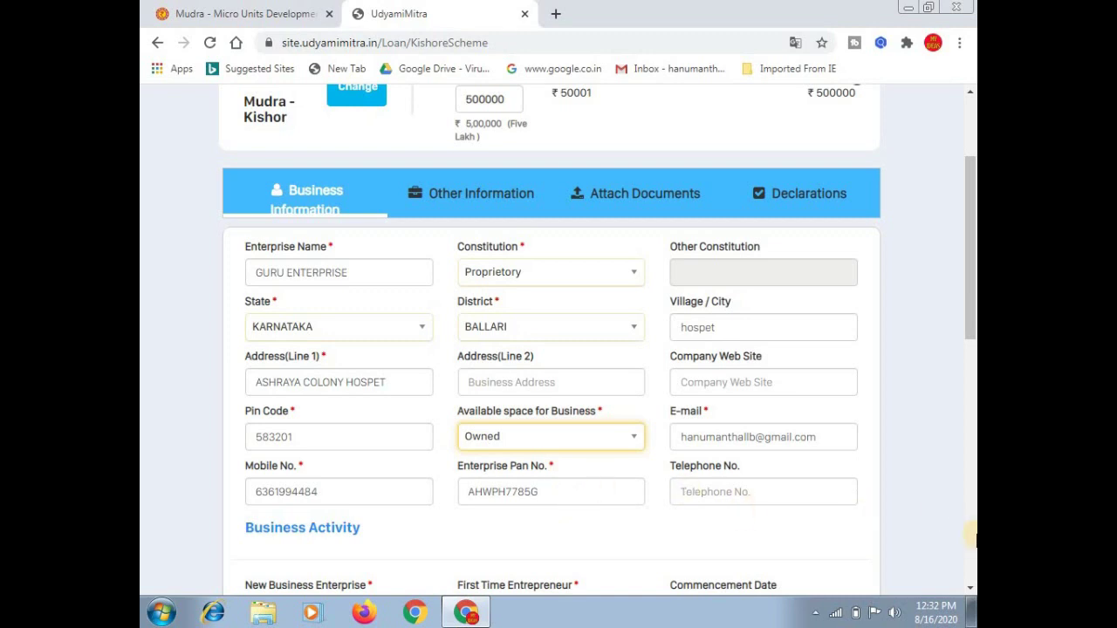
# Review the New Business Enterprise and First Time Entrepreneur options in the Business Activity section, leaving both at Yes
pyautogui.scroll(-3, 971, 593)
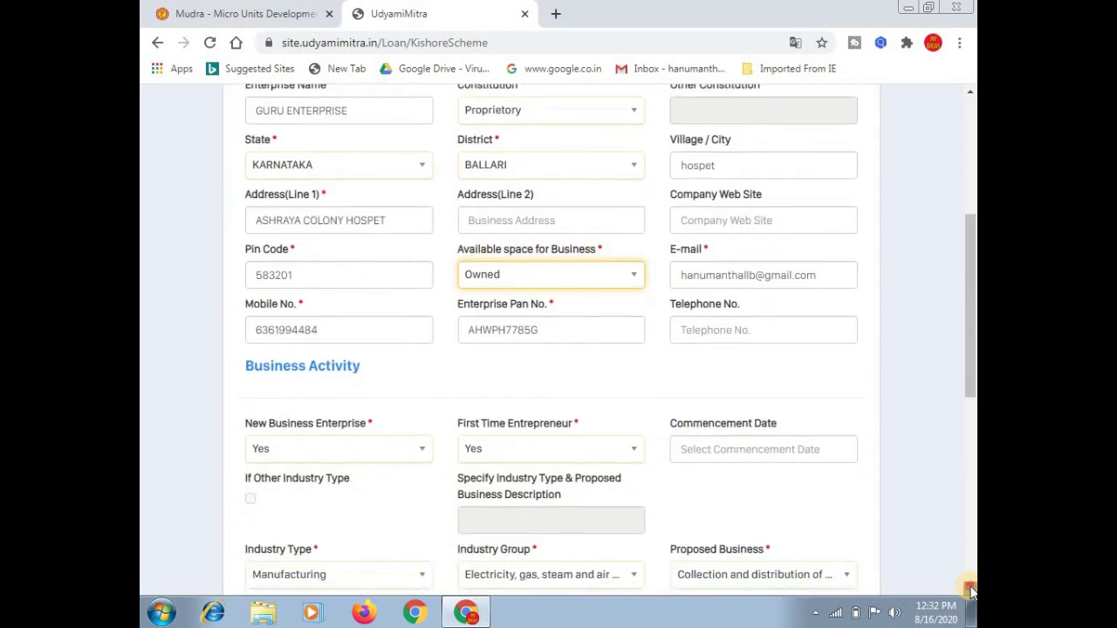
pyautogui.scroll(-1, 971, 592)
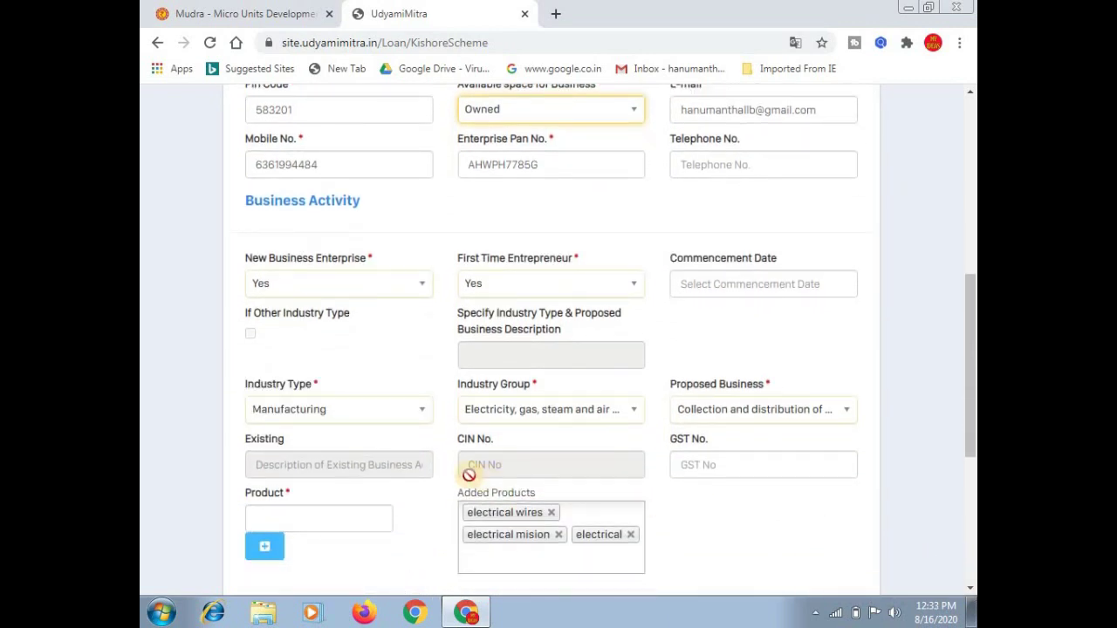
pyautogui.click(363, 286)
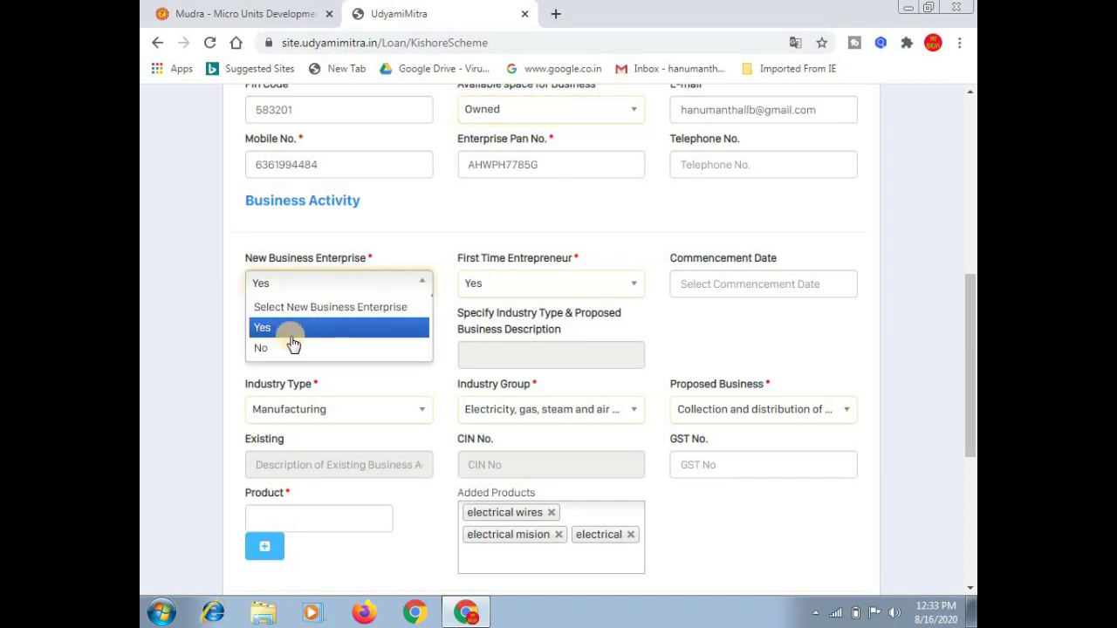
pyautogui.click(389, 242)
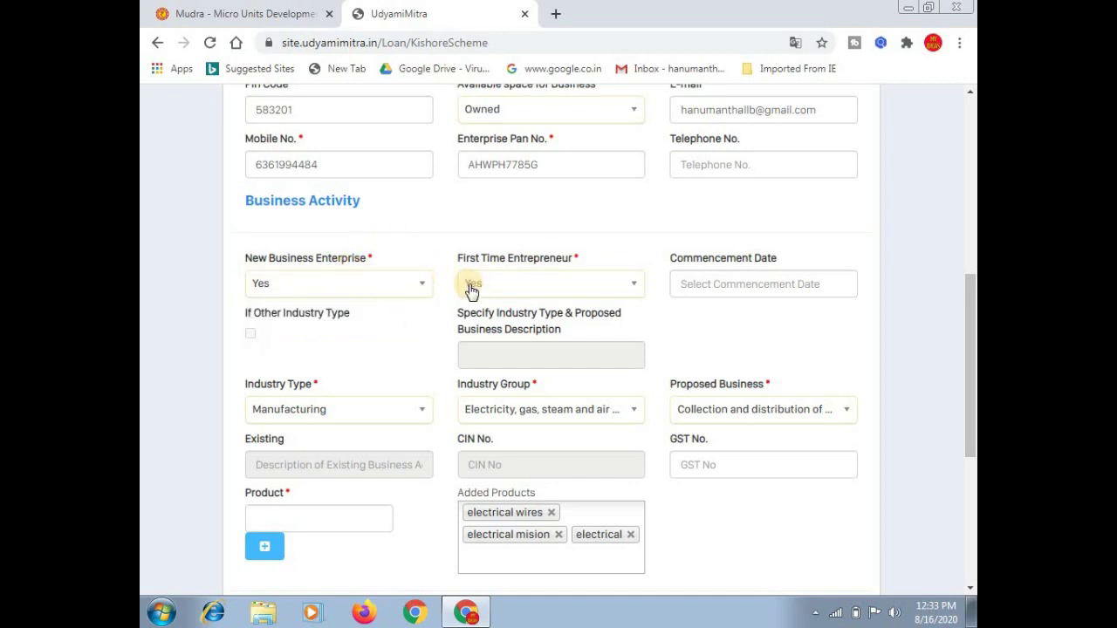
pyautogui.click(534, 288)
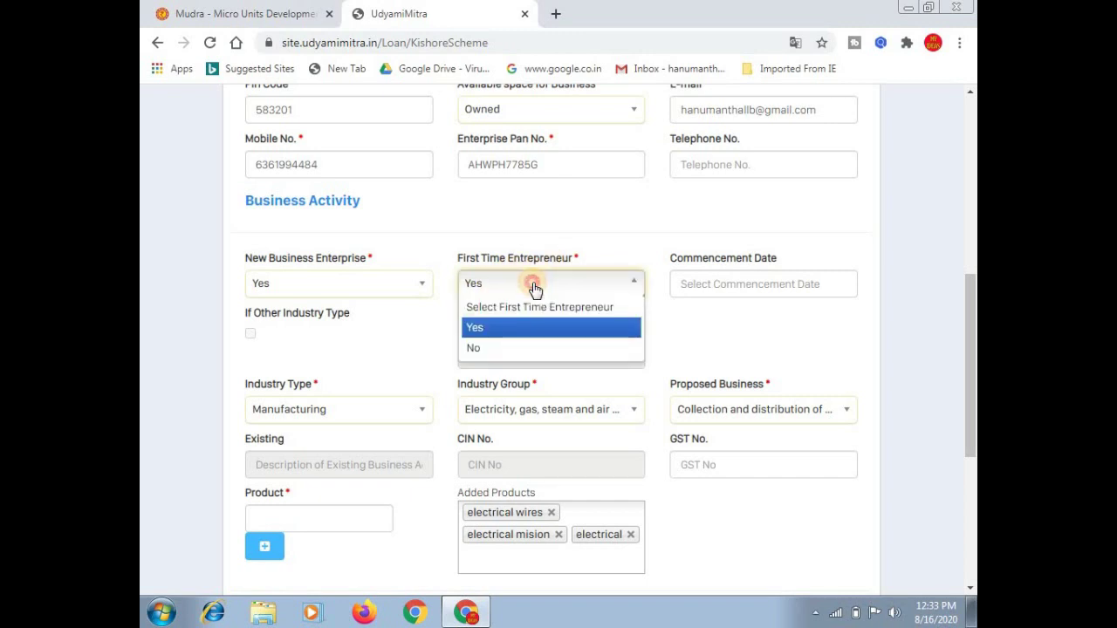
pyautogui.click(534, 288)
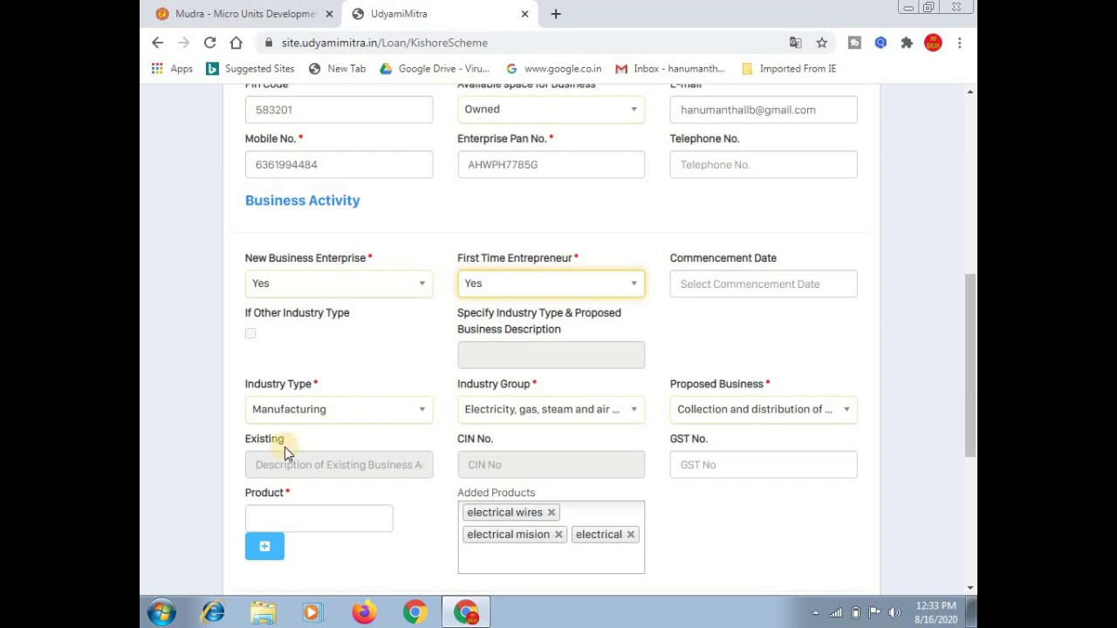
# Examine the available choices for industry type, industry group and proposed business without changing the selections
pyautogui.click(344, 414)
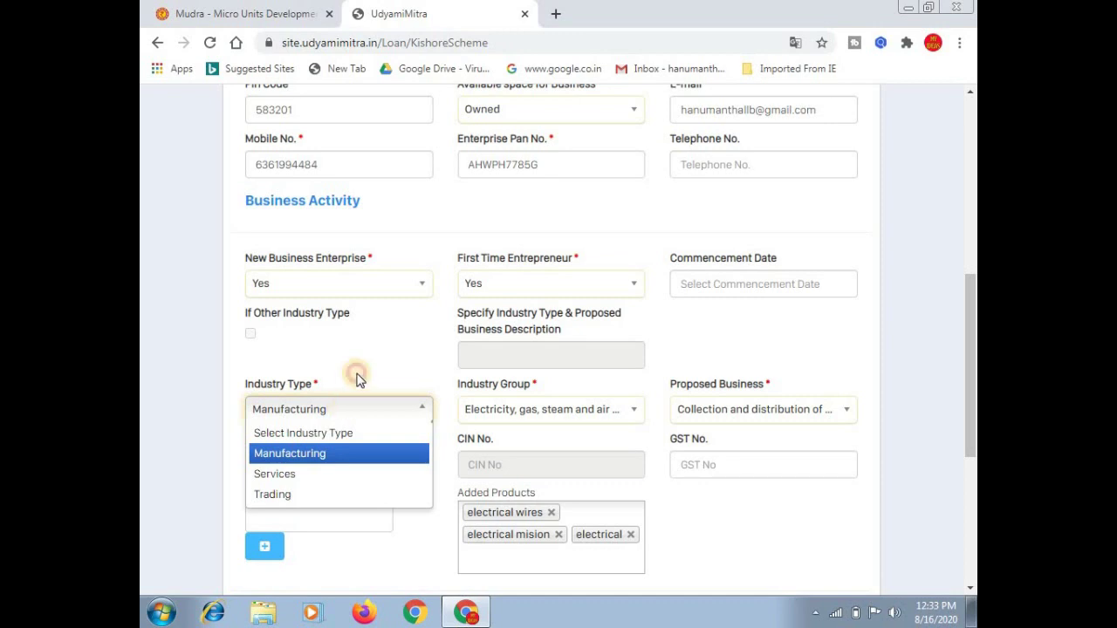
pyautogui.click(357, 377)
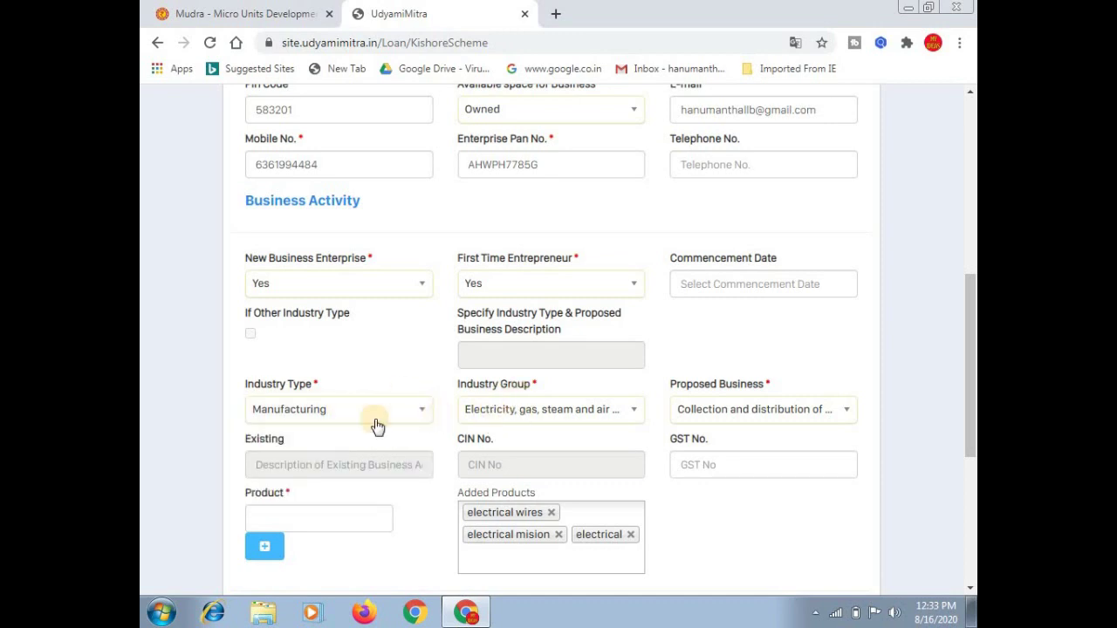
pyautogui.click(626, 414)
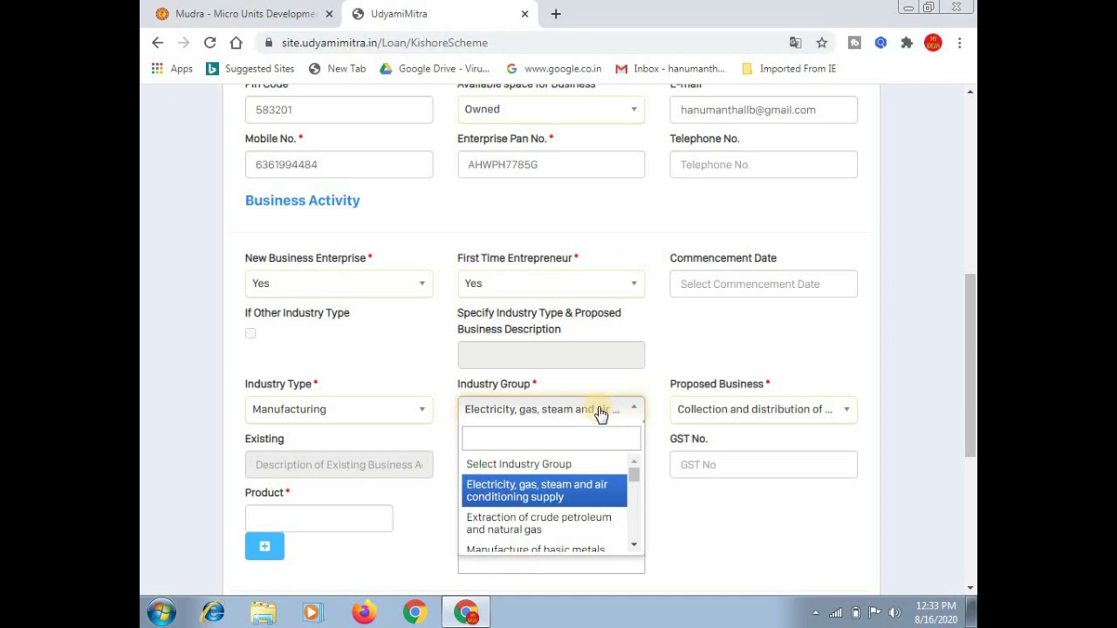
pyautogui.click(600, 386)
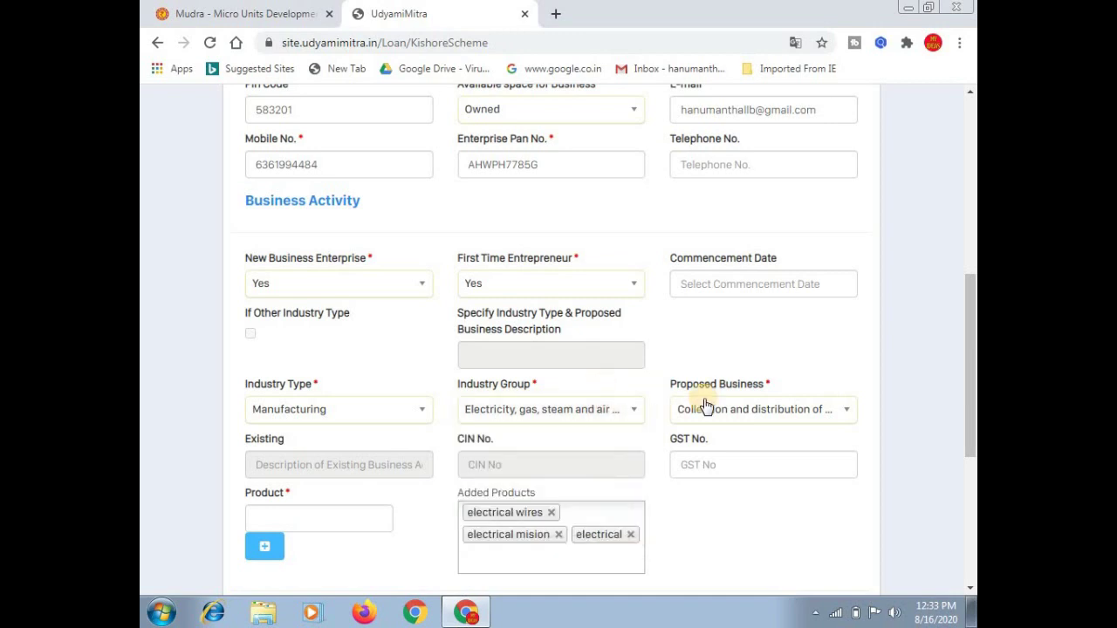
pyautogui.click(832, 415)
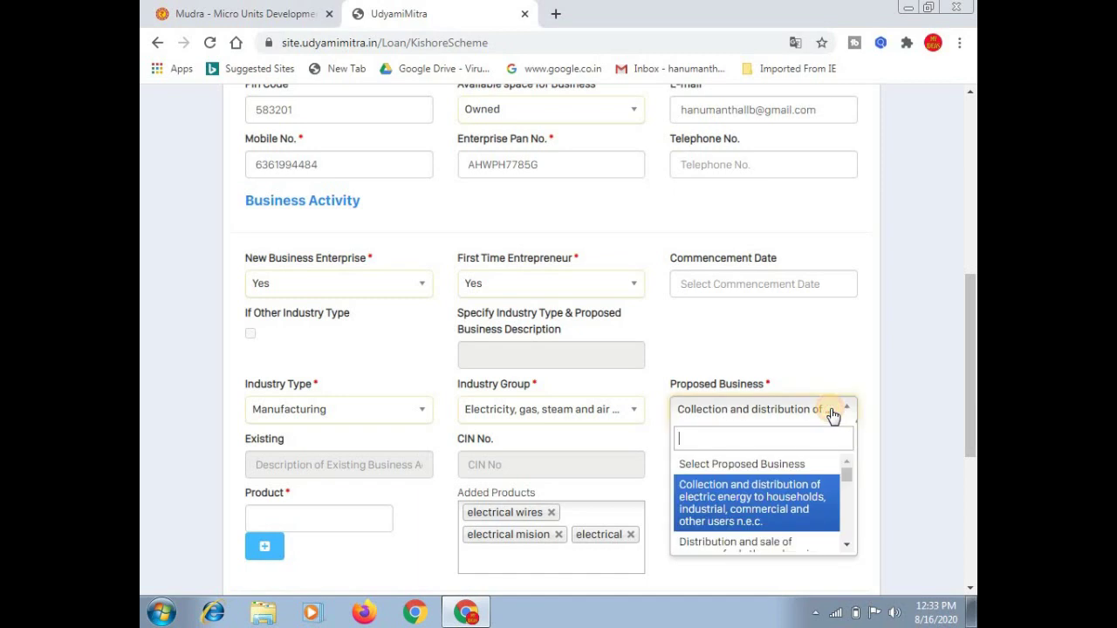
pyautogui.click(844, 545)
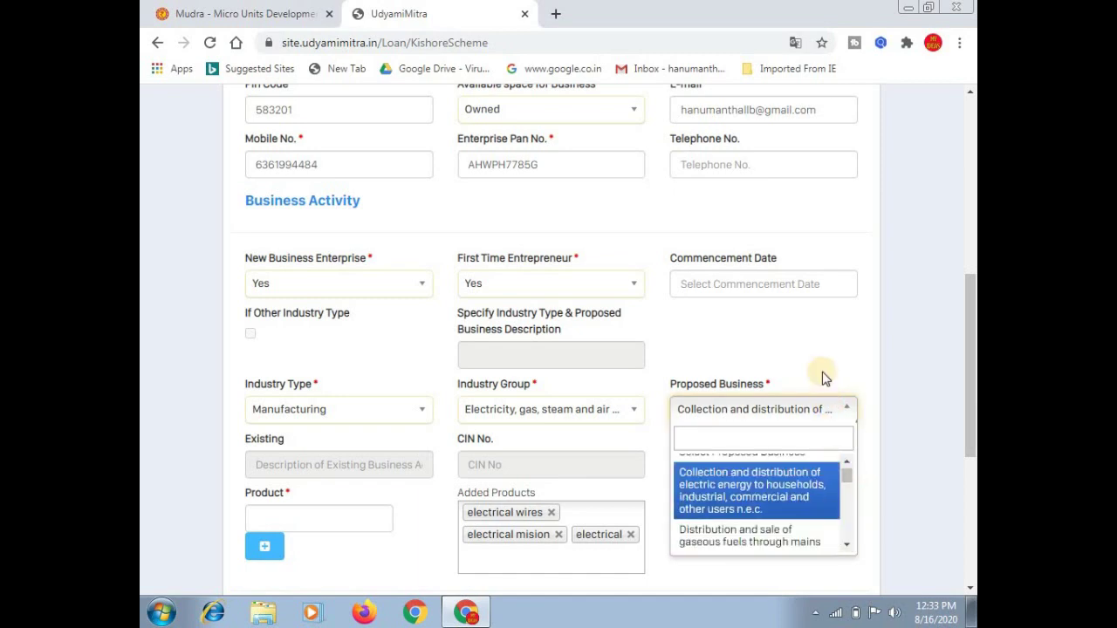
pyautogui.click(825, 366)
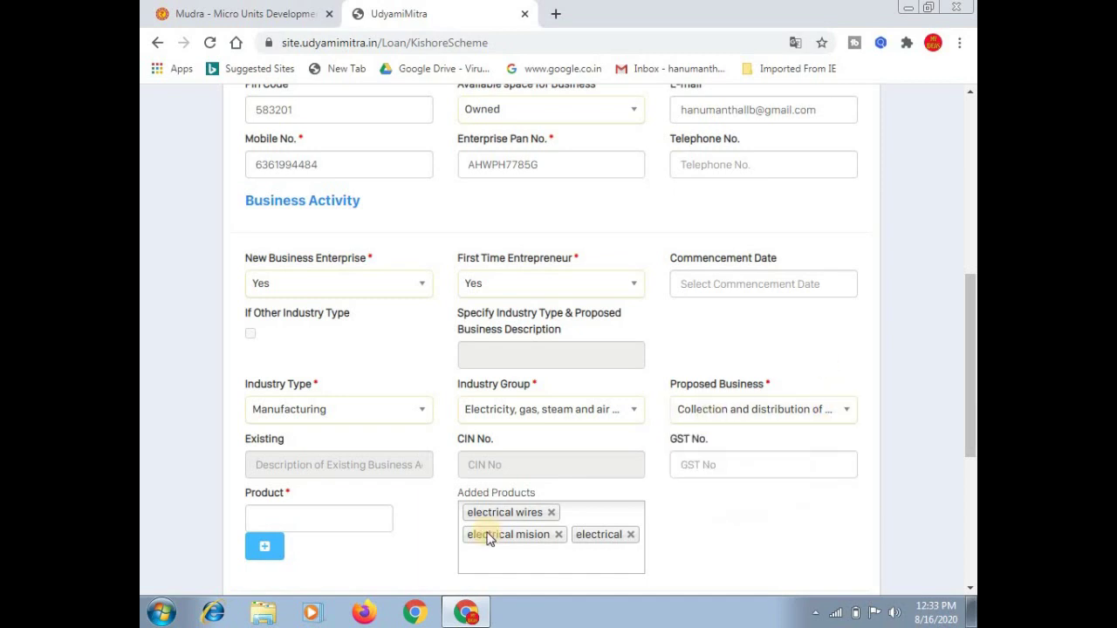
# Remove the product "electrical" from the added products and add "electriccal" as a product
pyautogui.click(632, 535)
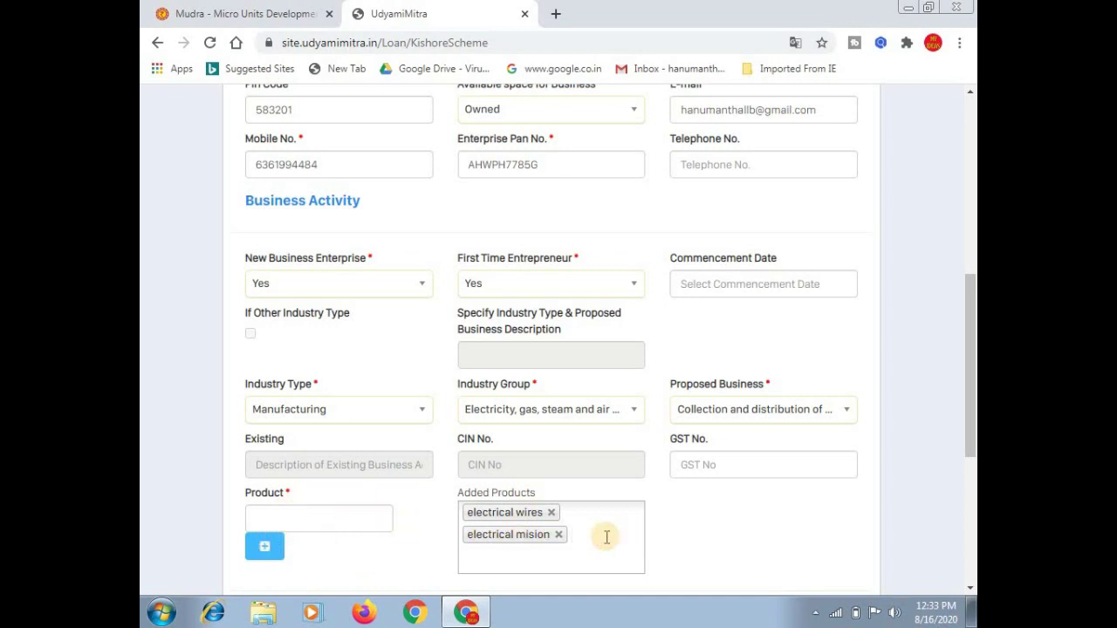
pyautogui.click(307, 522)
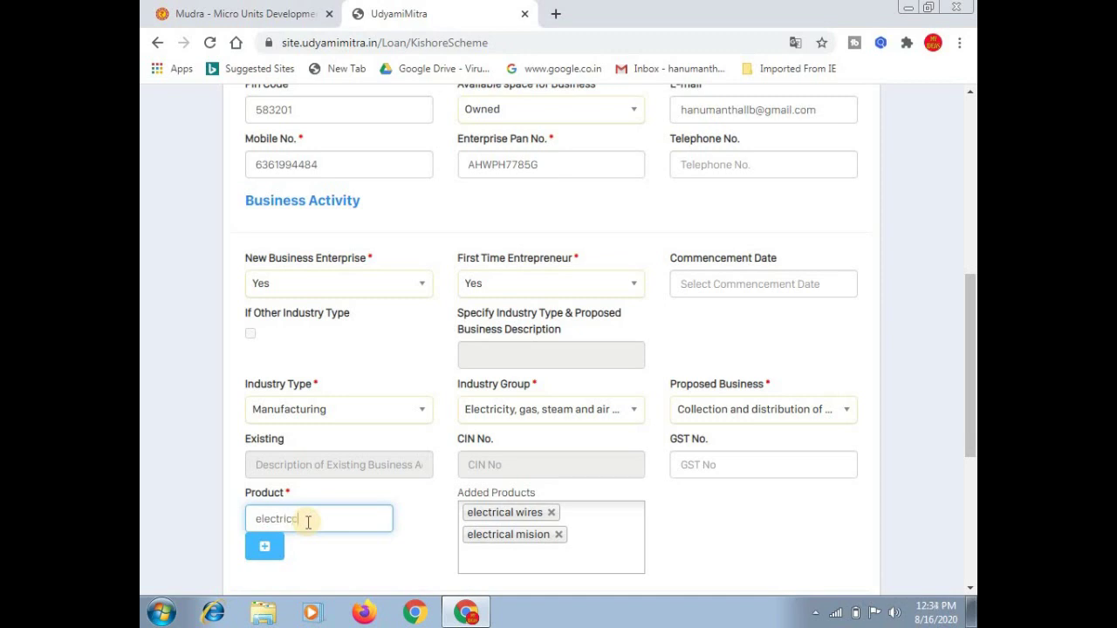
pyautogui.click(267, 551)
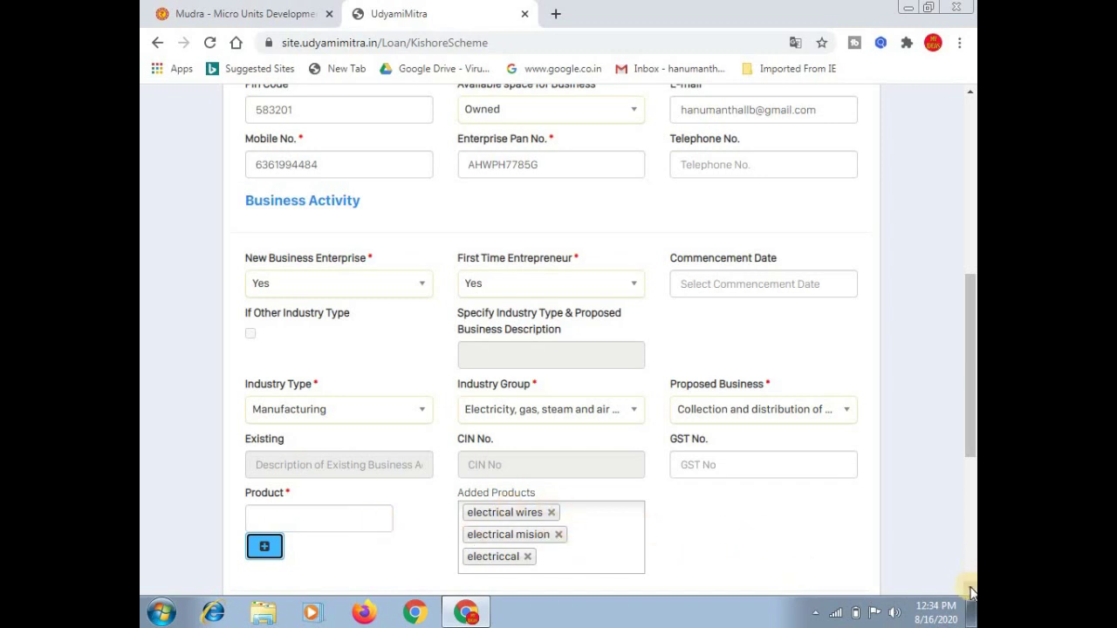
# Save the business information details and proceed to the Other Information part of the application
pyautogui.scroll(-3, 971, 592)
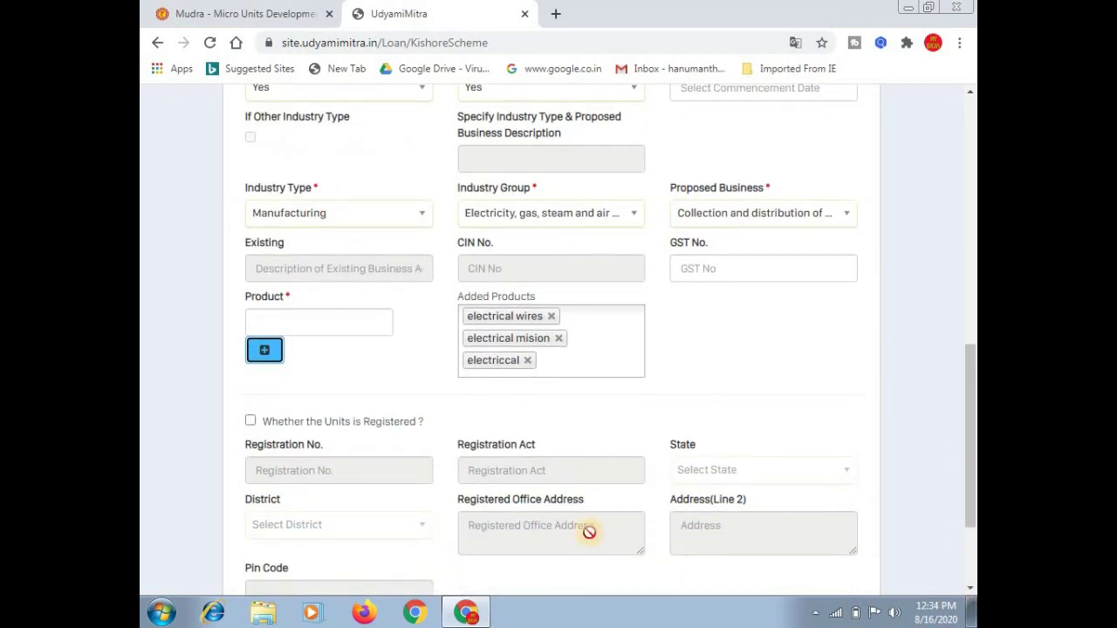
pyautogui.moveTo(449, 616)
pyautogui.scroll(-2, 971, 593)
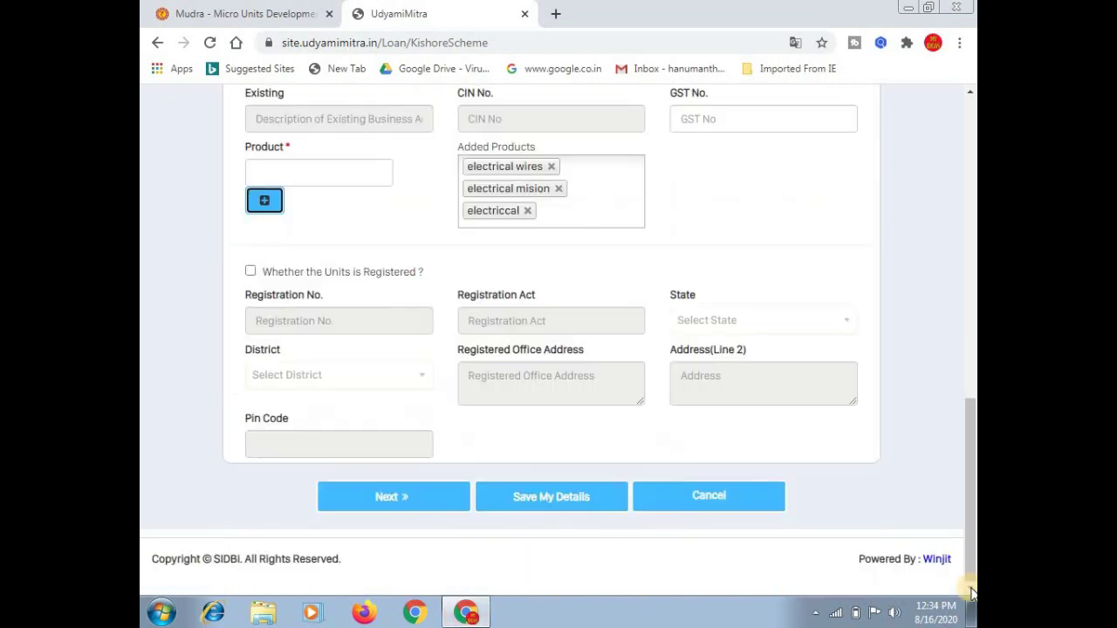
pyautogui.click(576, 505)
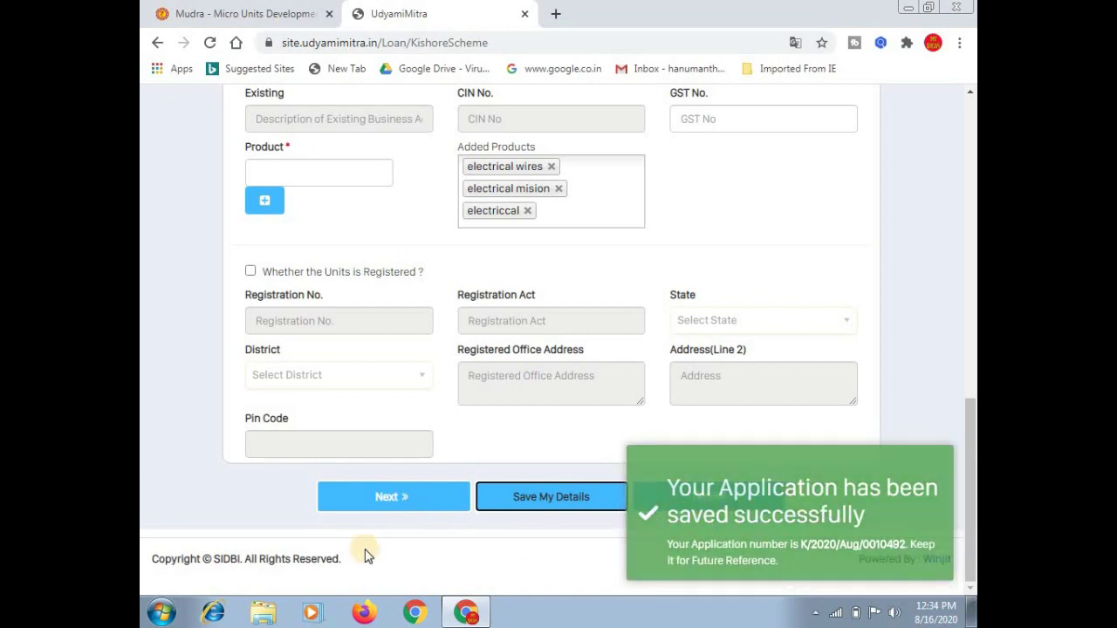
pyautogui.click(428, 506)
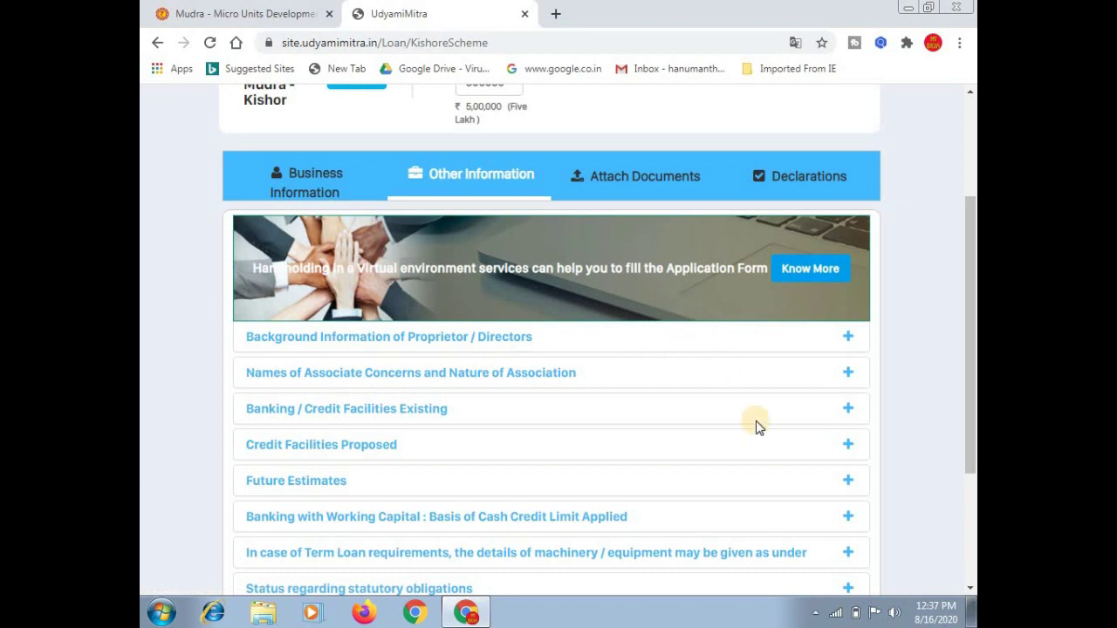
# Expand Background Information of Proprietor / Directors and review the personal and address details filled in for Applicant 1
pyautogui.click(968, 588)
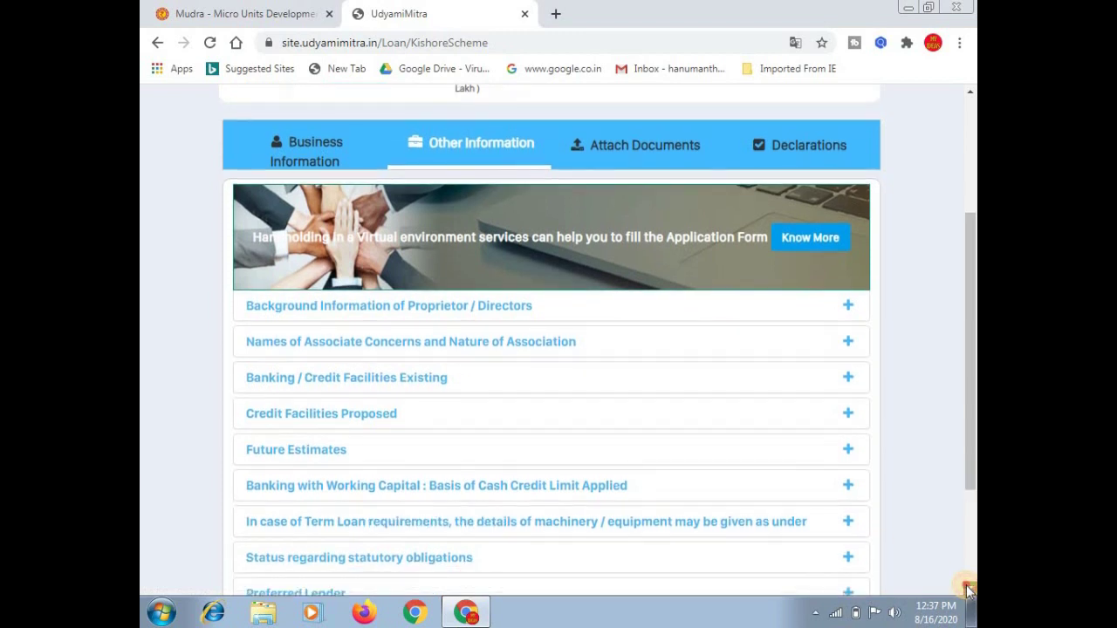
pyautogui.click(969, 588)
pyautogui.click(968, 588)
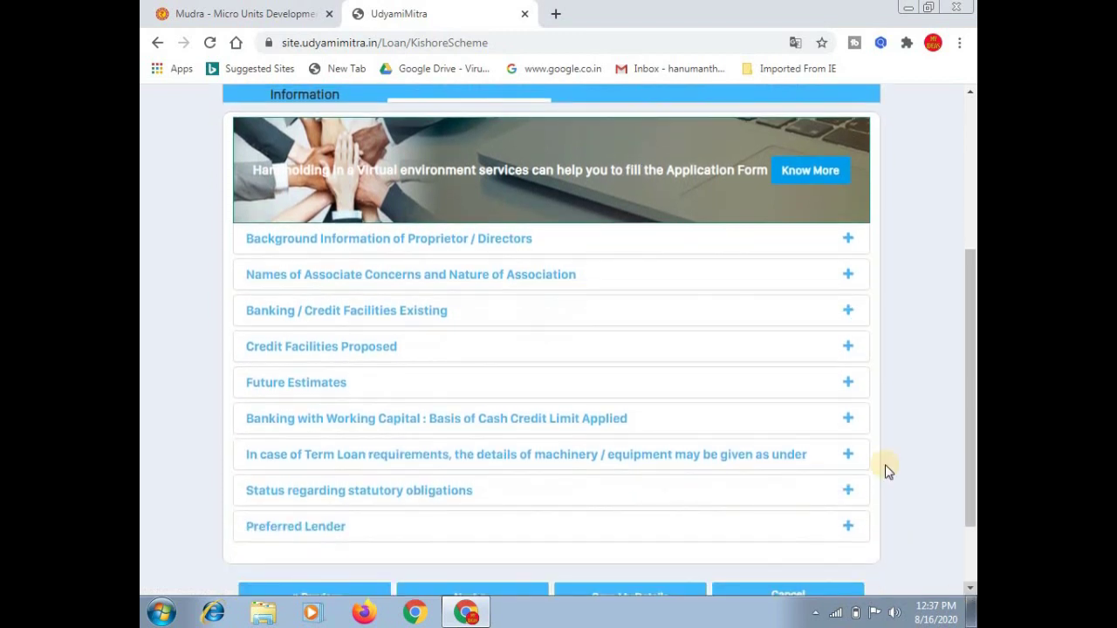
pyautogui.click(846, 240)
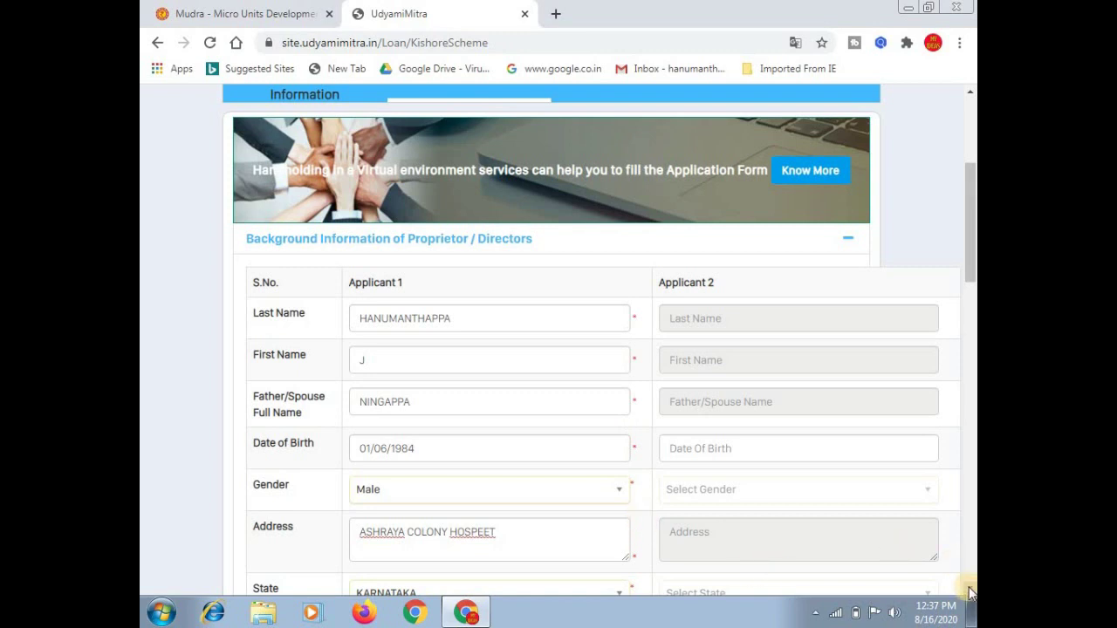
pyautogui.scroll(-4, 968, 593)
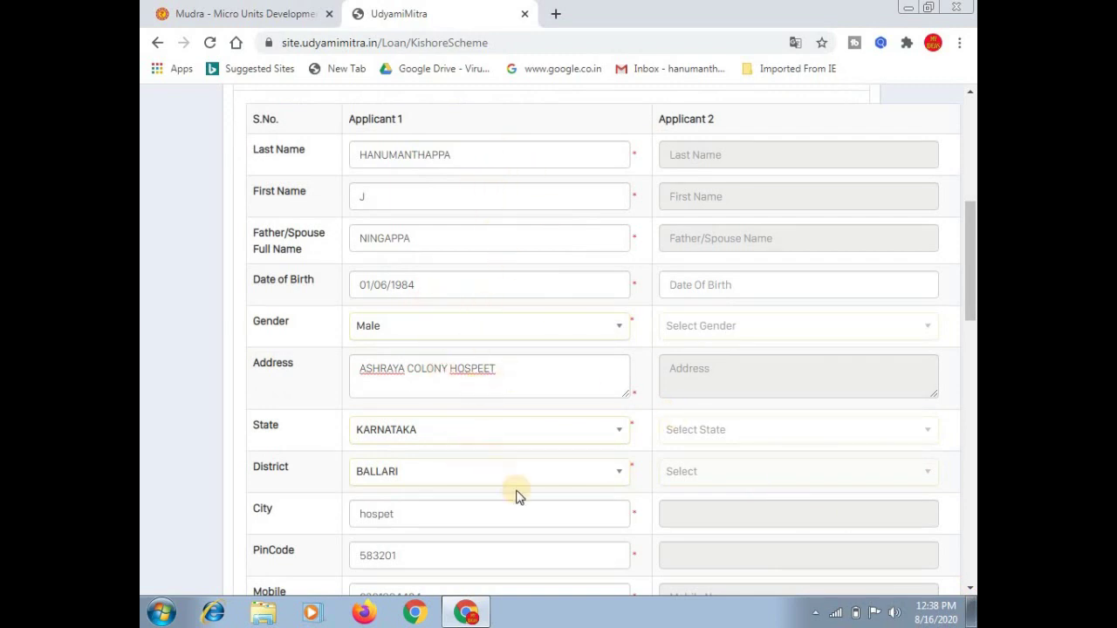
pyautogui.click(972, 592)
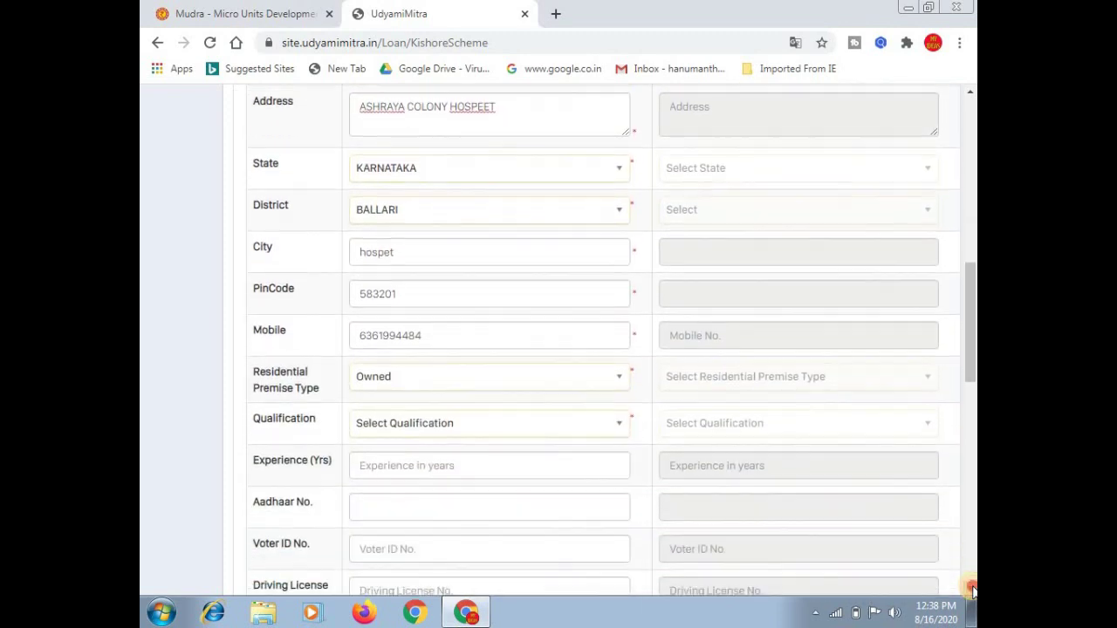
pyautogui.click(972, 591)
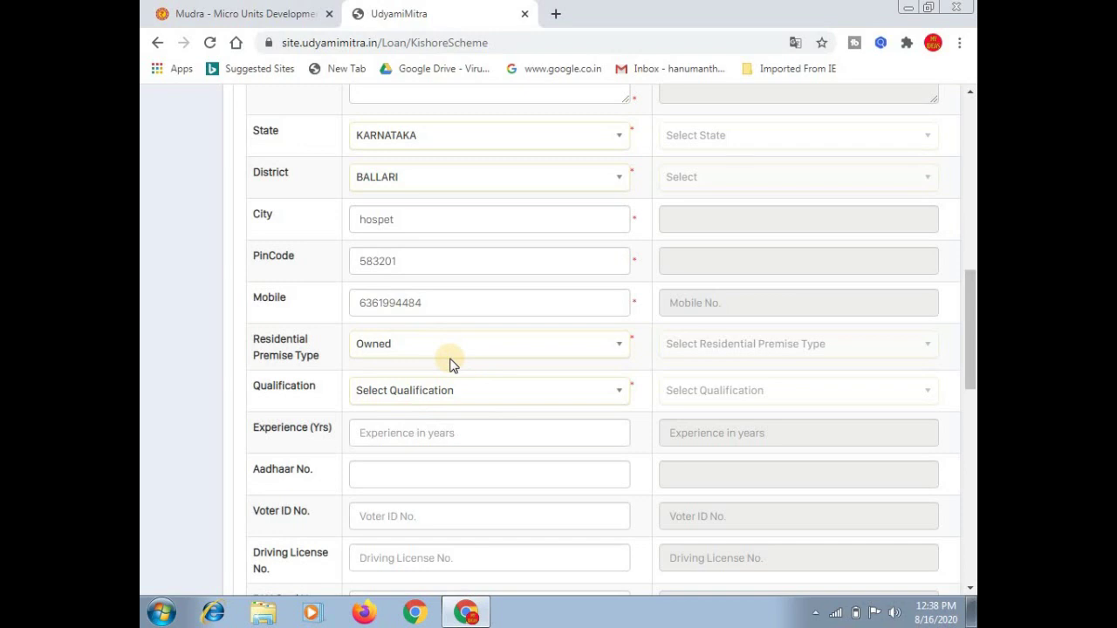
pyautogui.scroll(5, 450, 364)
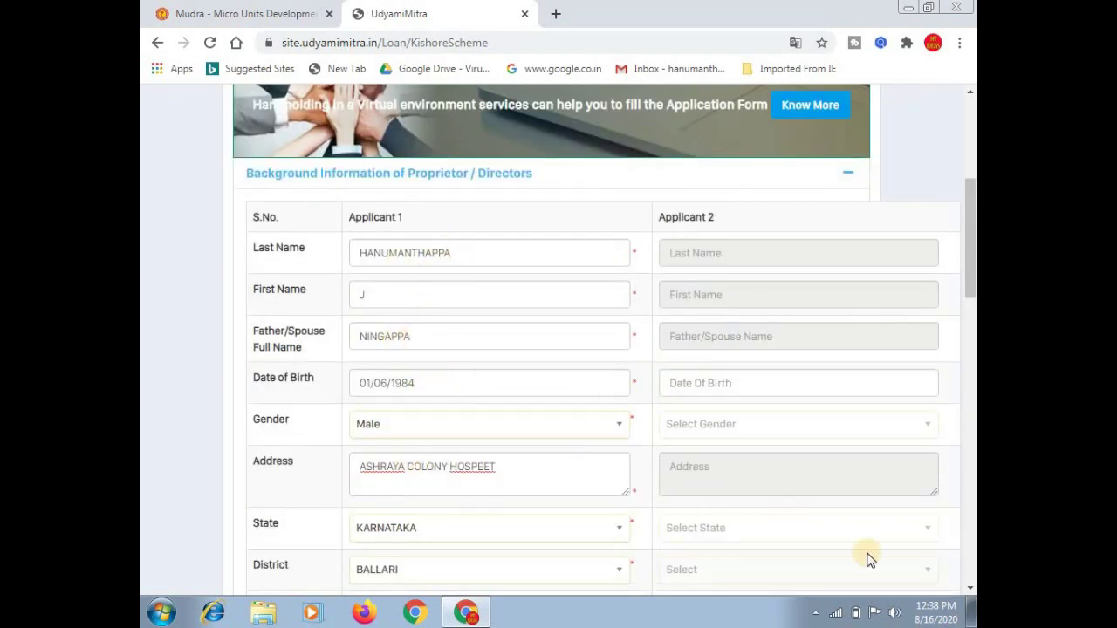
# Set Applicant 1's qualification to Graduate and look through the remaining identity document and relationship fields
pyautogui.scroll(-3, 971, 594)
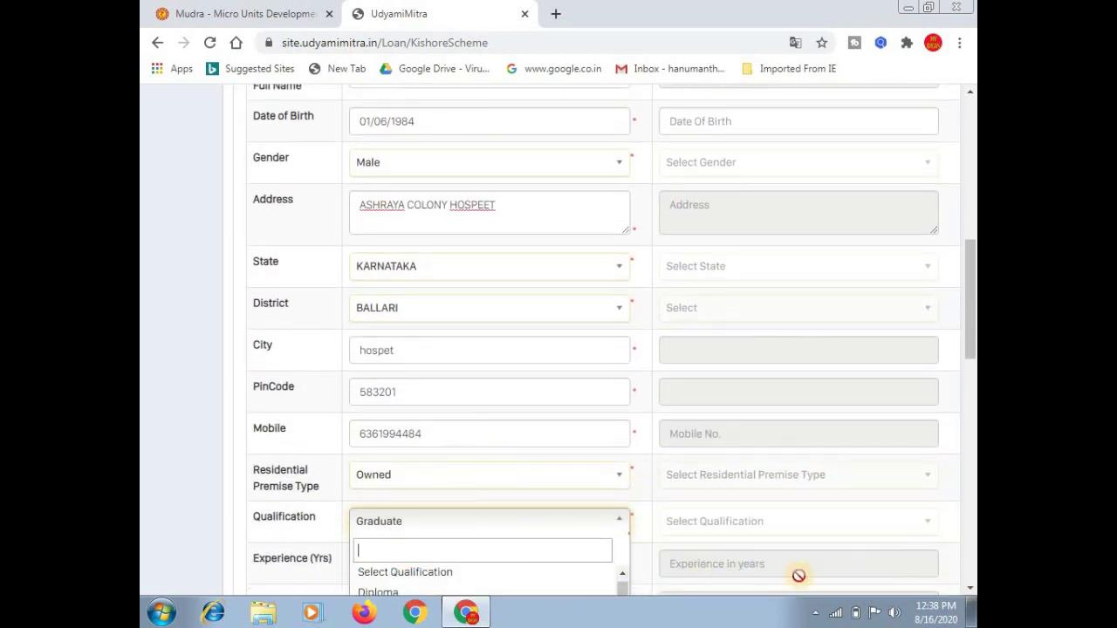
pyautogui.scroll(-4, 971, 594)
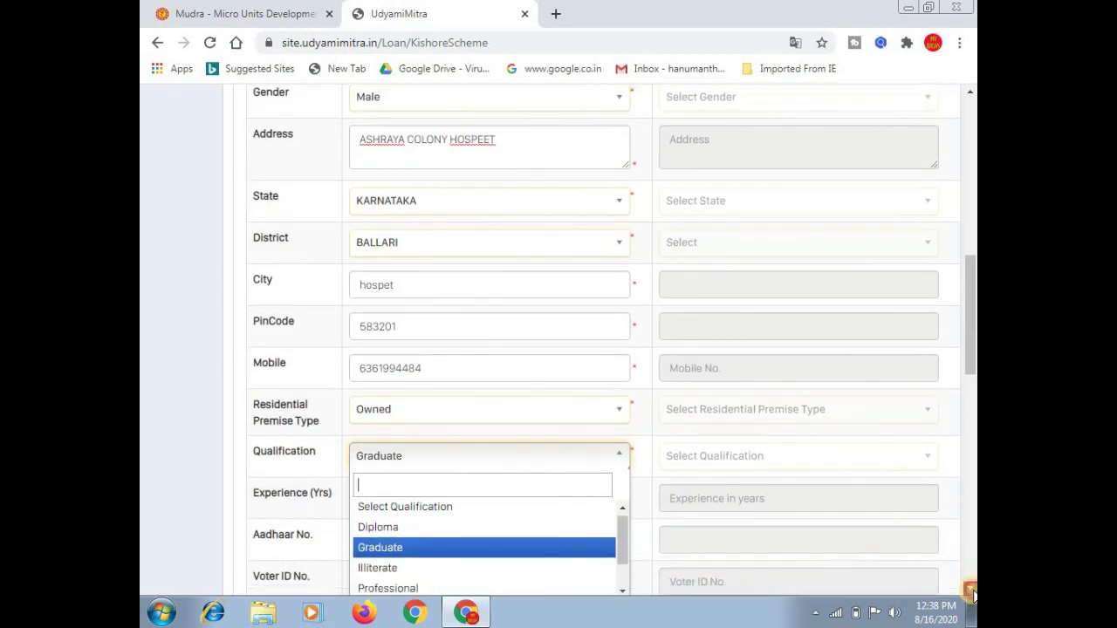
pyautogui.scroll(-4, 971, 594)
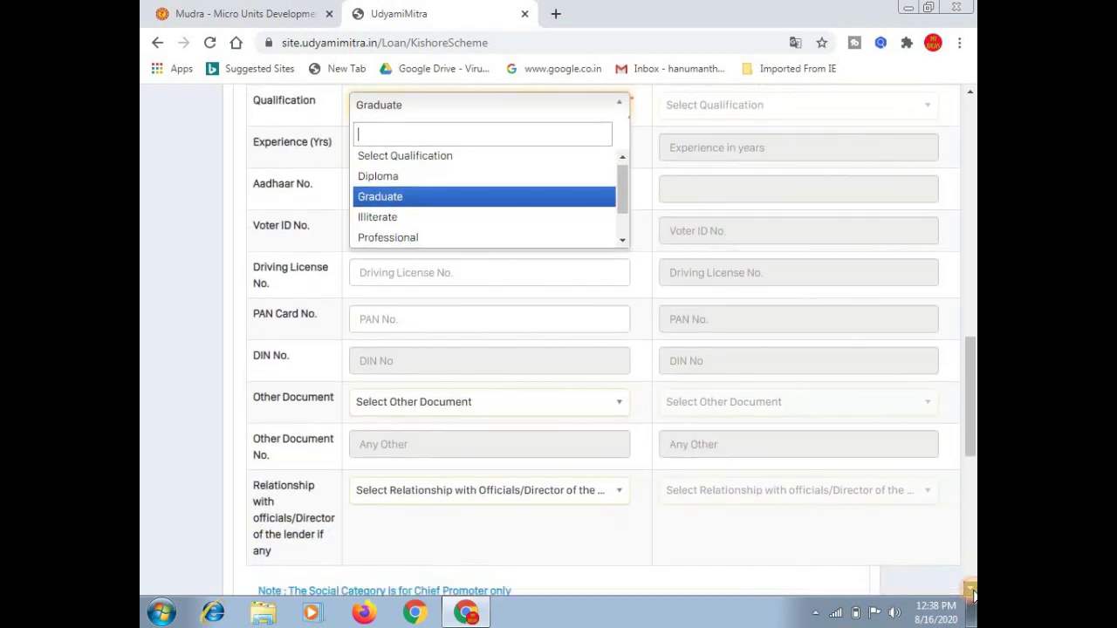
pyautogui.scroll(-2, 971, 594)
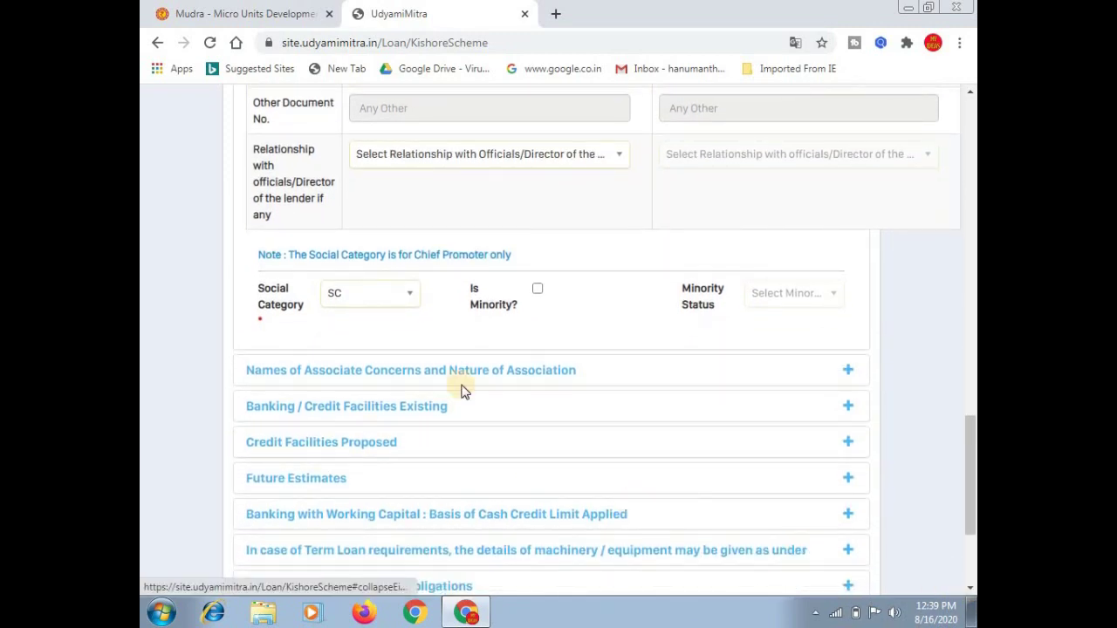
# Check the chief promoter's social category choices, keeping SC, and expand Names of Associate Concerns and Nature of Association
pyautogui.click(393, 299)
pyautogui.click(394, 300)
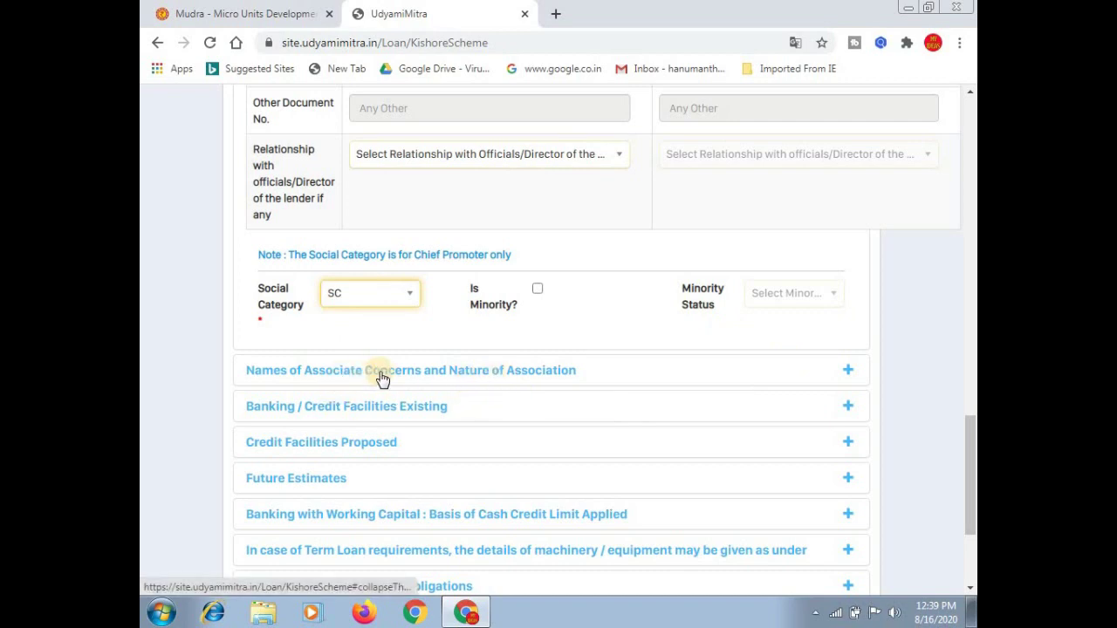
pyautogui.click(848, 373)
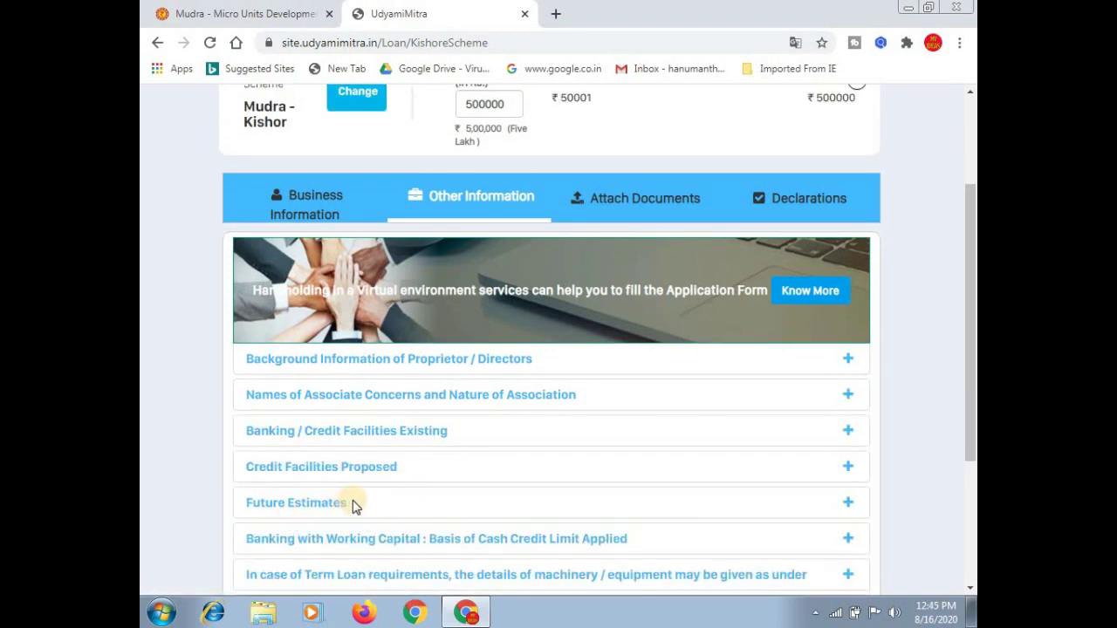
# Look over the yearly projection fields under Future Estimates and proceed to the Attach Documents part of the application
pyautogui.click(848, 502)
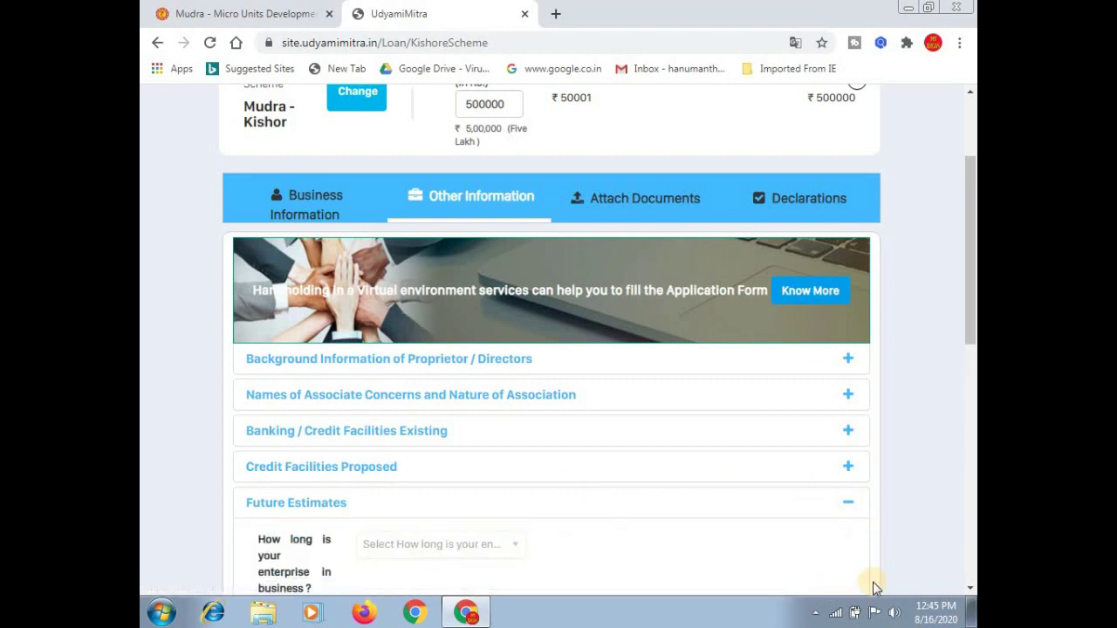
pyautogui.scroll(-3, 967, 590)
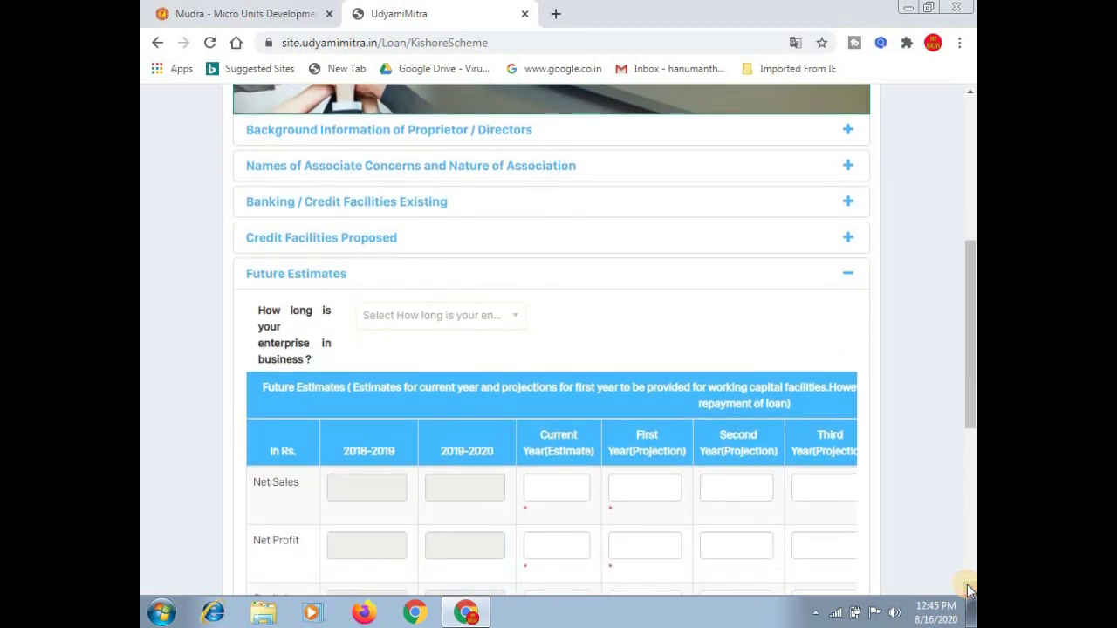
pyautogui.scroll(-1, 967, 591)
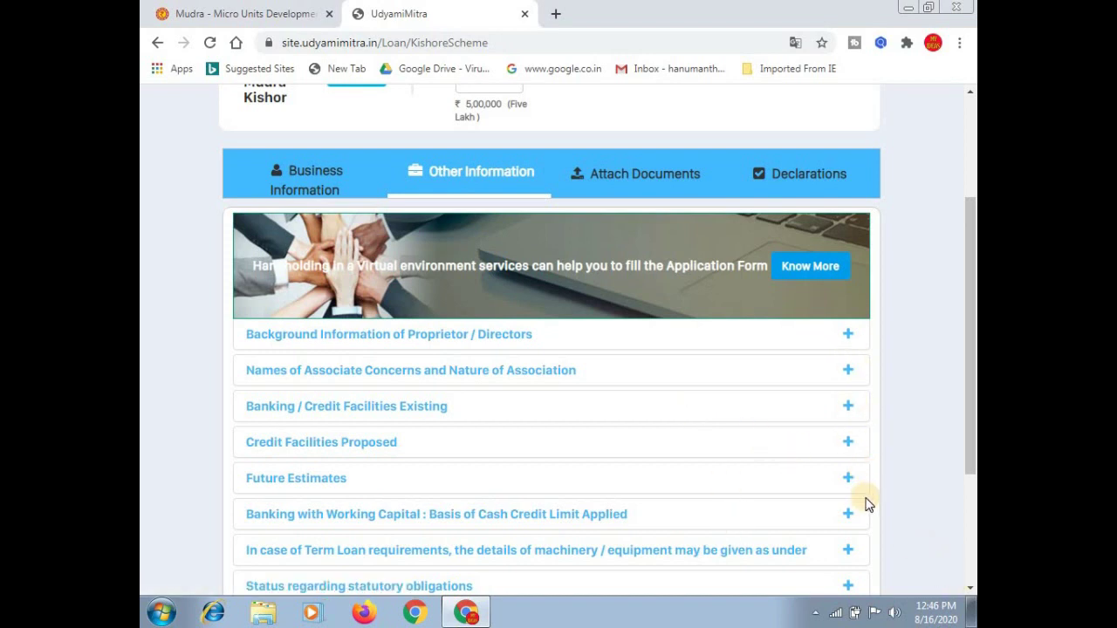
pyautogui.click(971, 584)
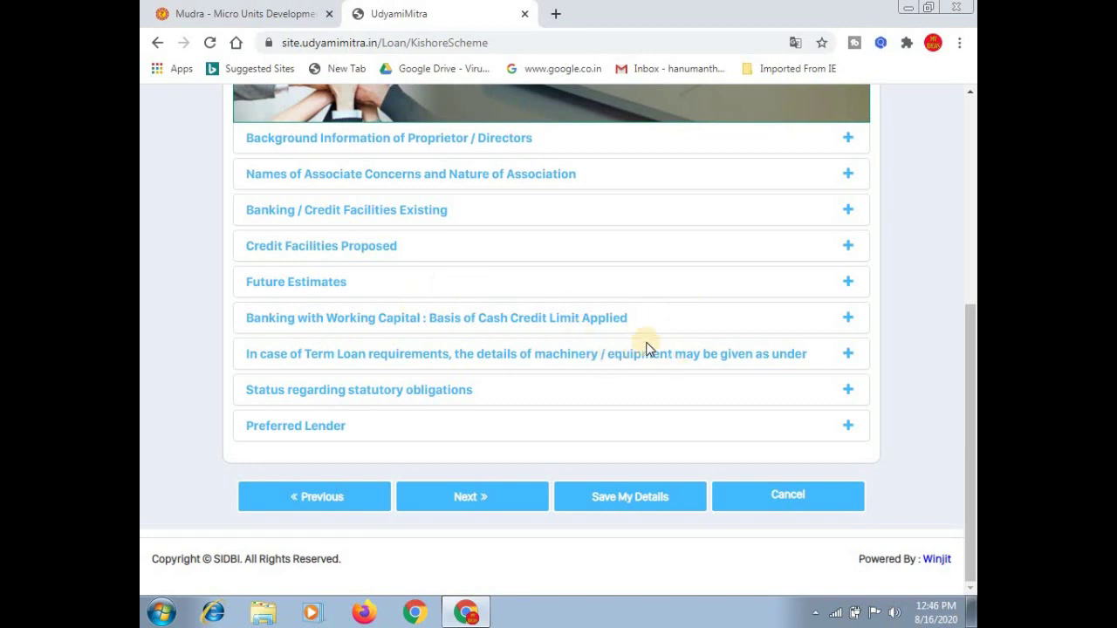
pyautogui.click(488, 501)
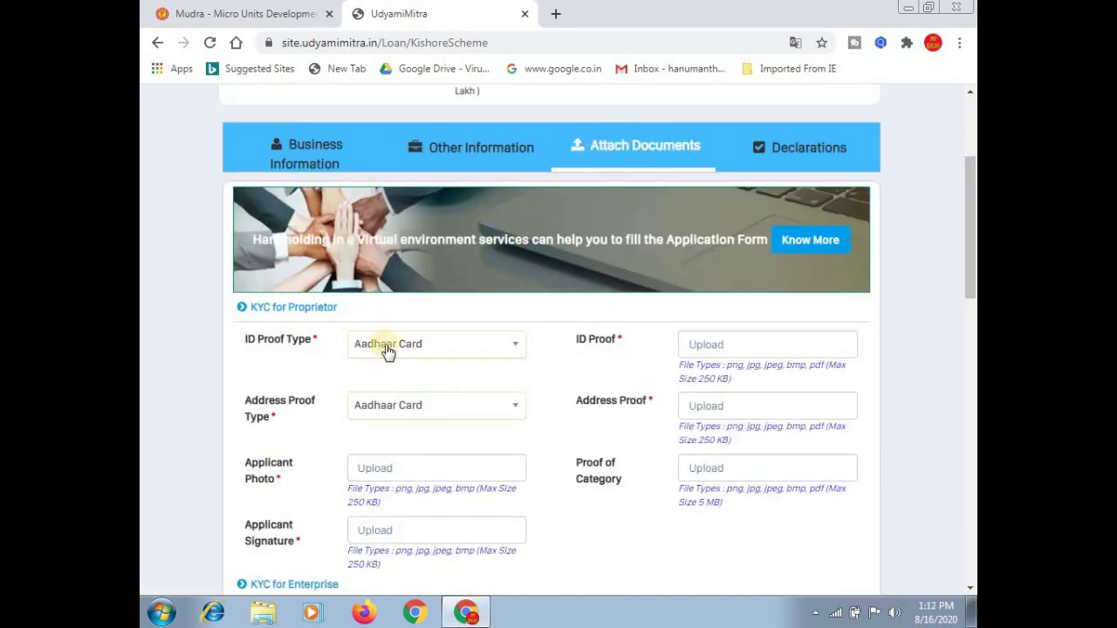
# Check the available ID proof and address proof types for the proprietor's KYC, keeping Aadhaar Card for both
pyautogui.click(459, 356)
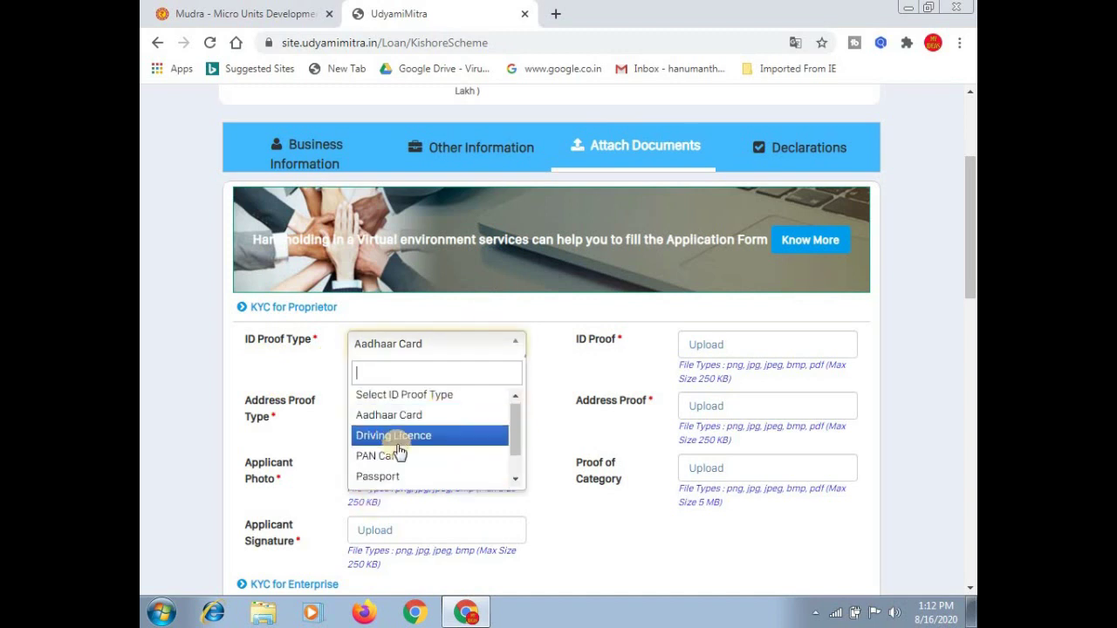
pyautogui.click(324, 429)
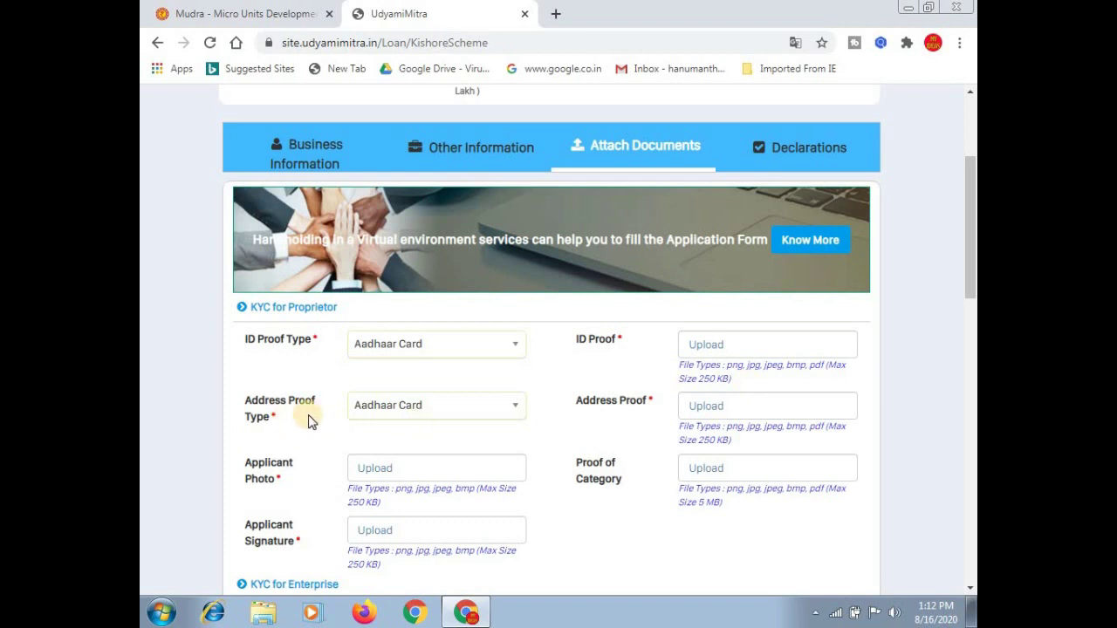
pyautogui.click(434, 410)
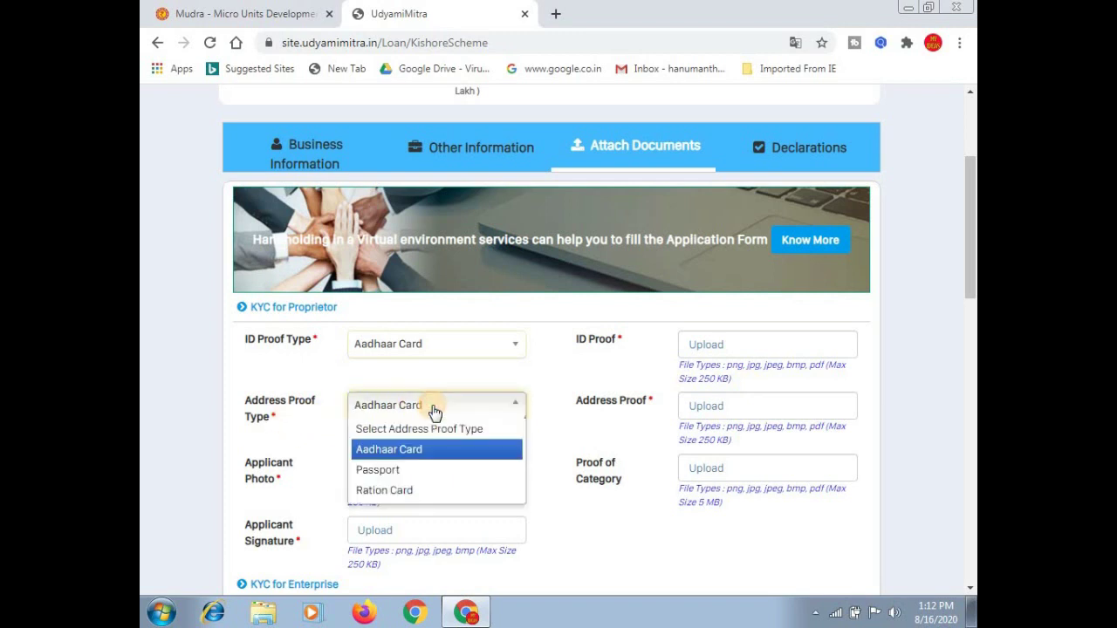
pyautogui.click(434, 407)
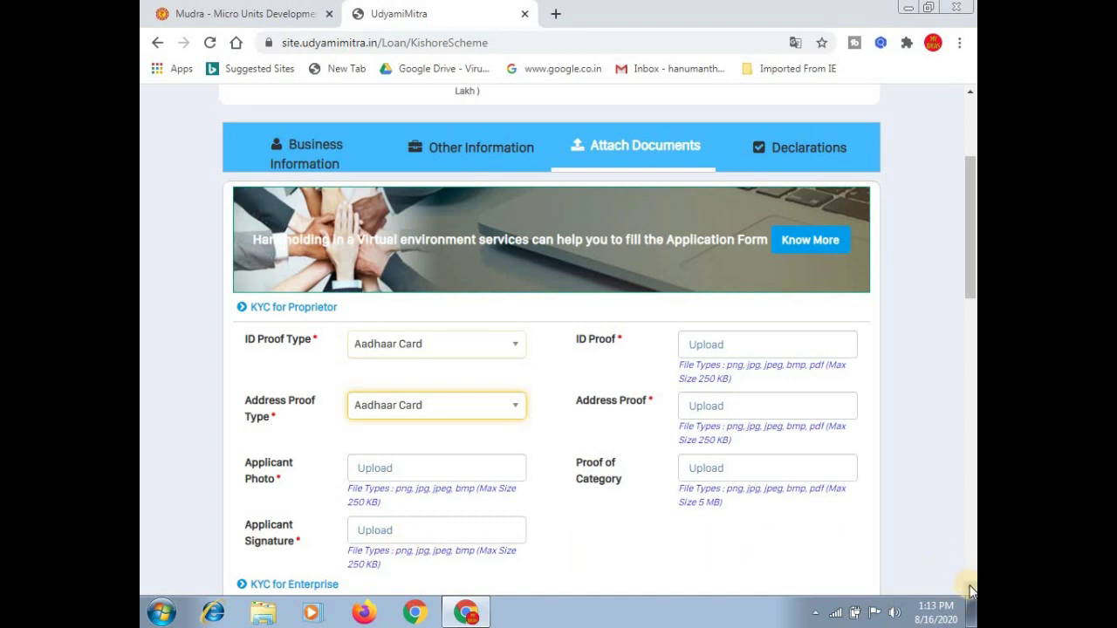
# Review the document upload requirements for the proprietor and enterprise KYC, including the credit information and rating agency fields
pyautogui.scroll(-3, 970, 591)
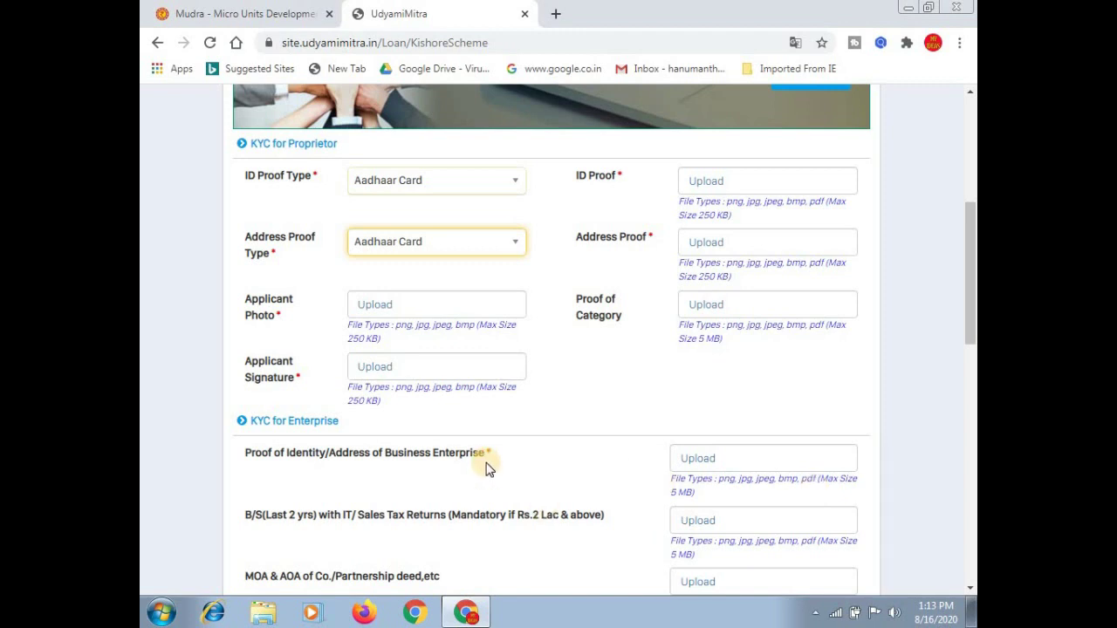
pyautogui.hotkey('alt', 'Down')
pyautogui.press('Down')
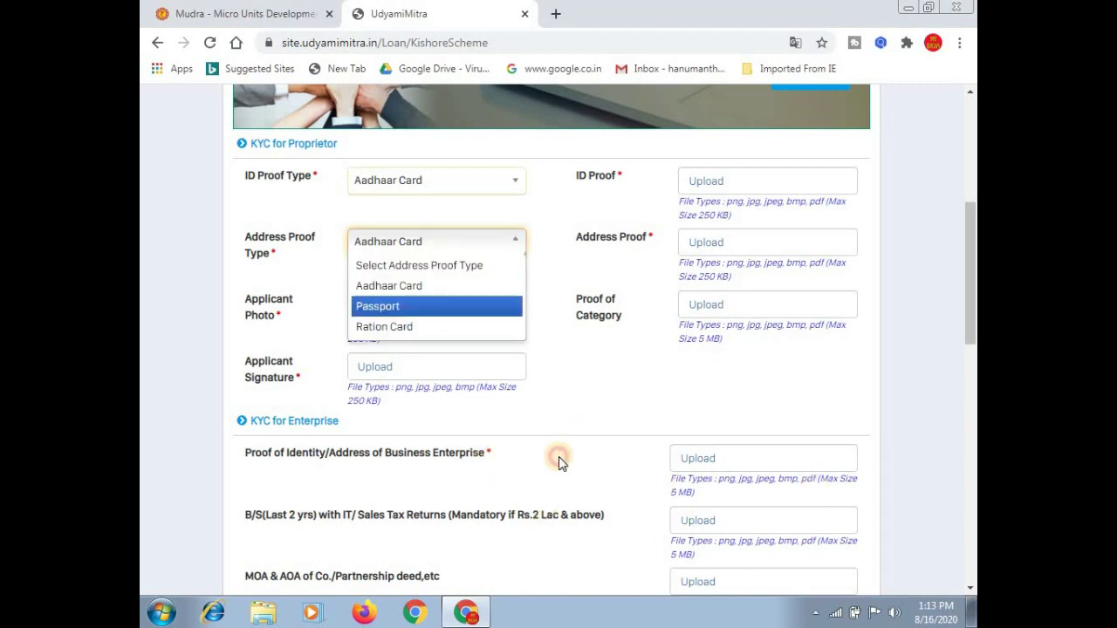
pyautogui.press('Escape')
pyautogui.scroll(-2, 561, 460)
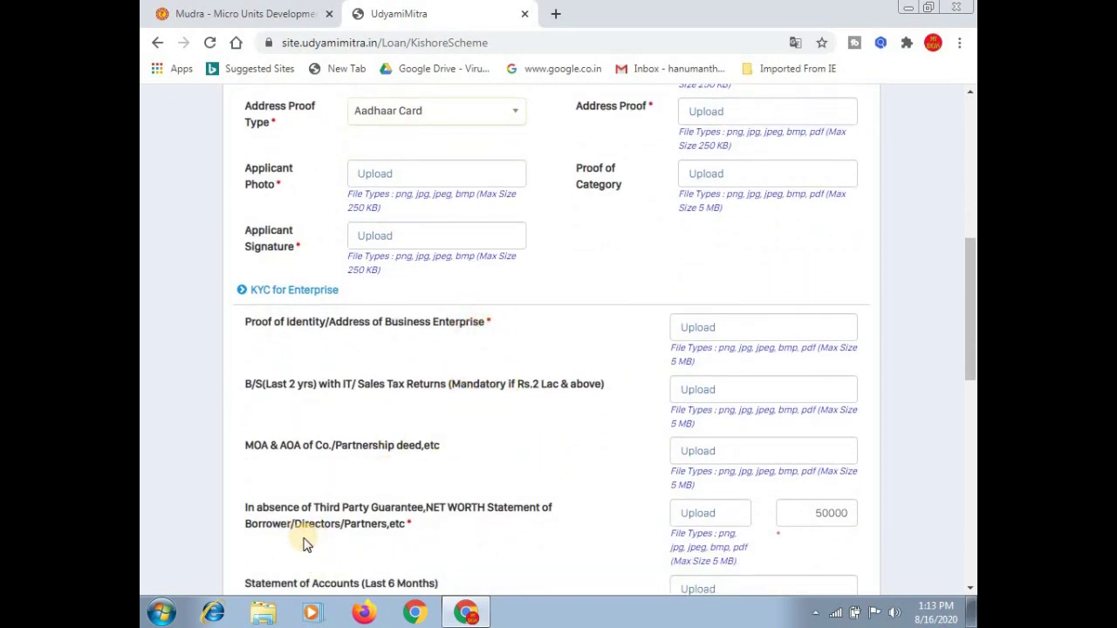
pyautogui.scroll(-3, 305, 543)
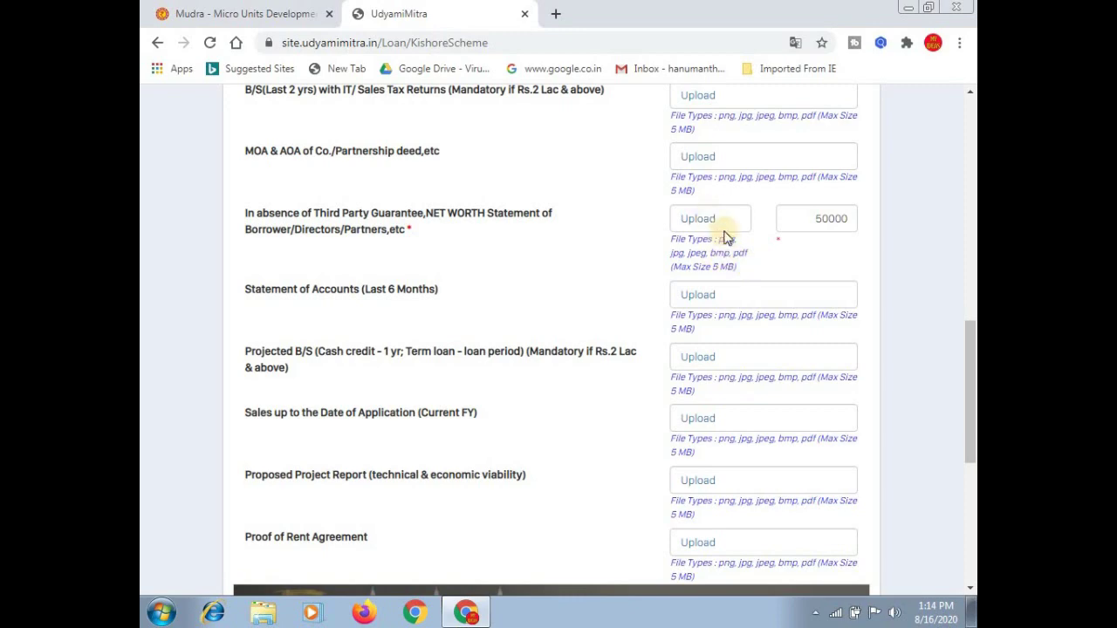
pyautogui.scroll(-2, 470, 301)
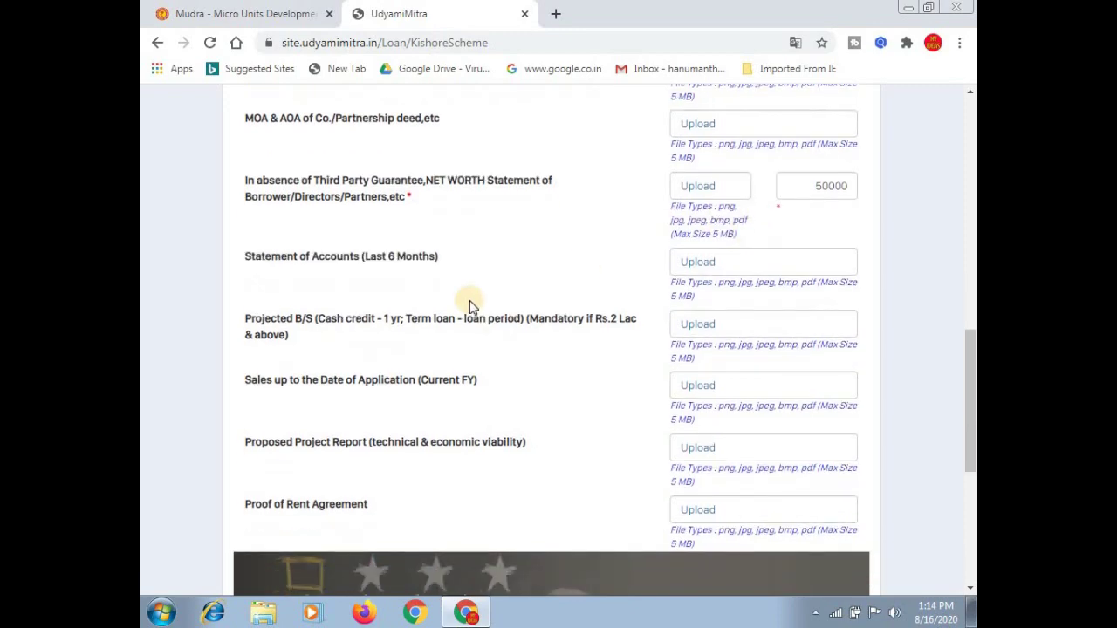
pyautogui.scroll(-3, 469, 306)
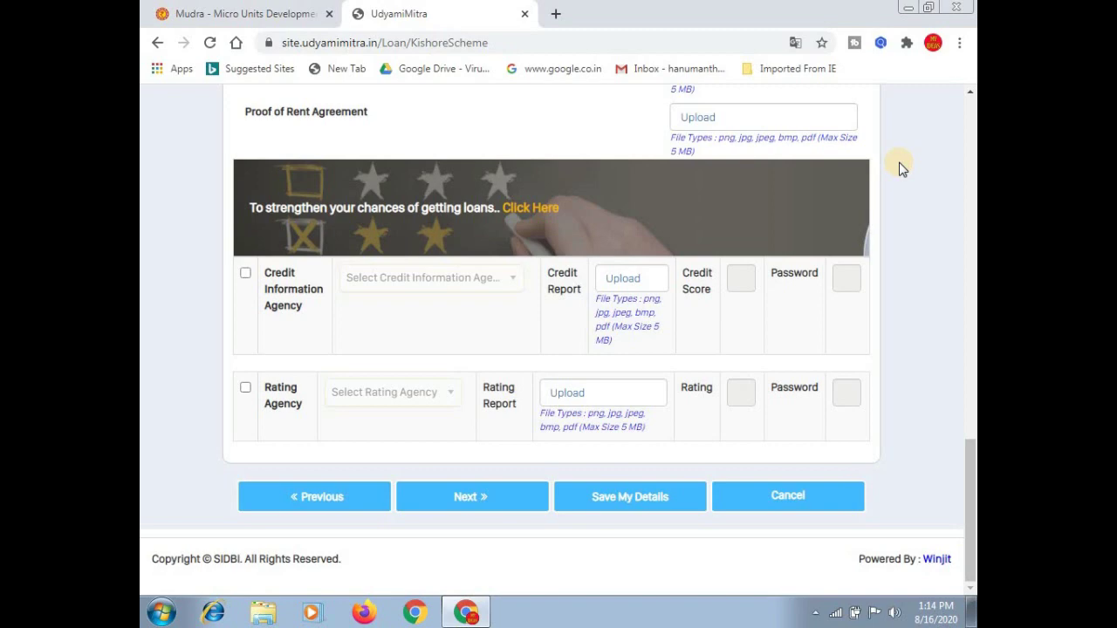
pyautogui.scroll(7, 902, 169)
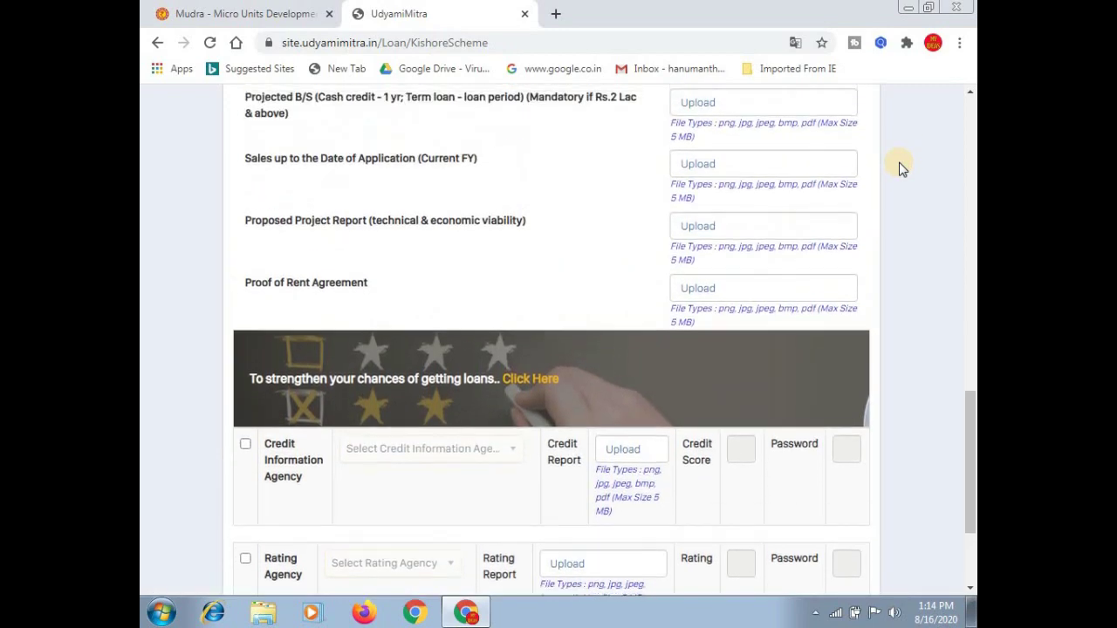
pyautogui.scroll(5, 901, 168)
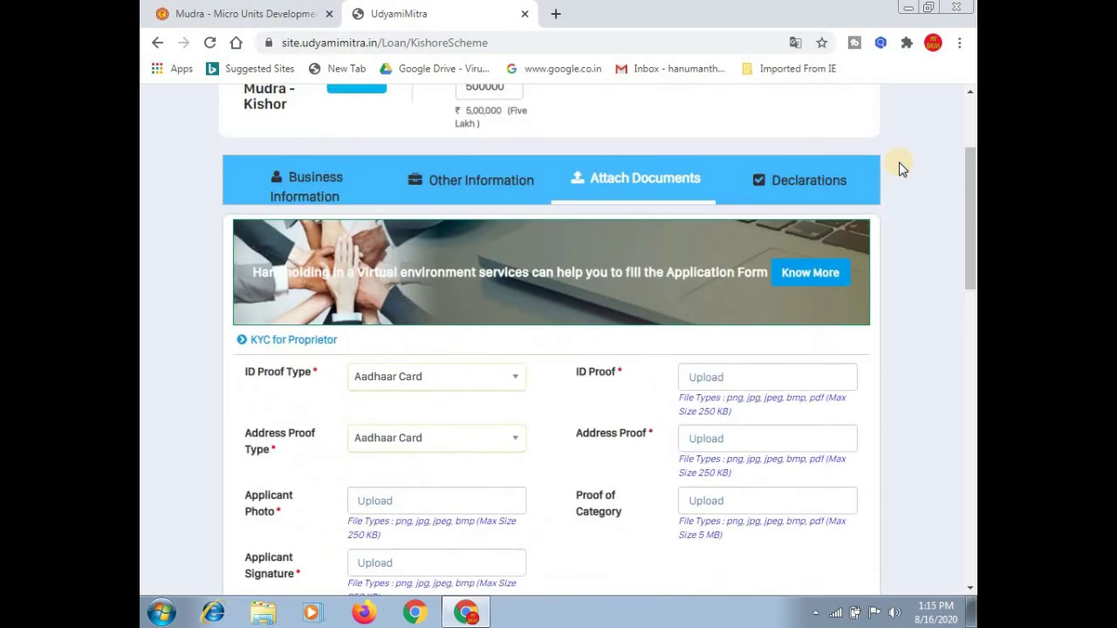
pyautogui.scroll(1, 902, 169)
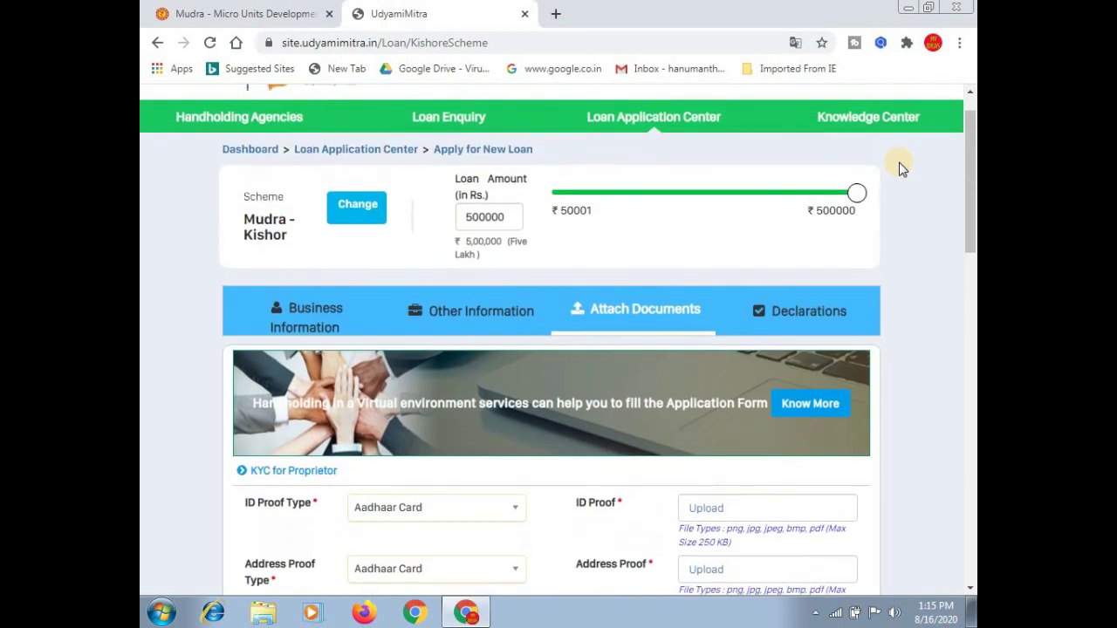